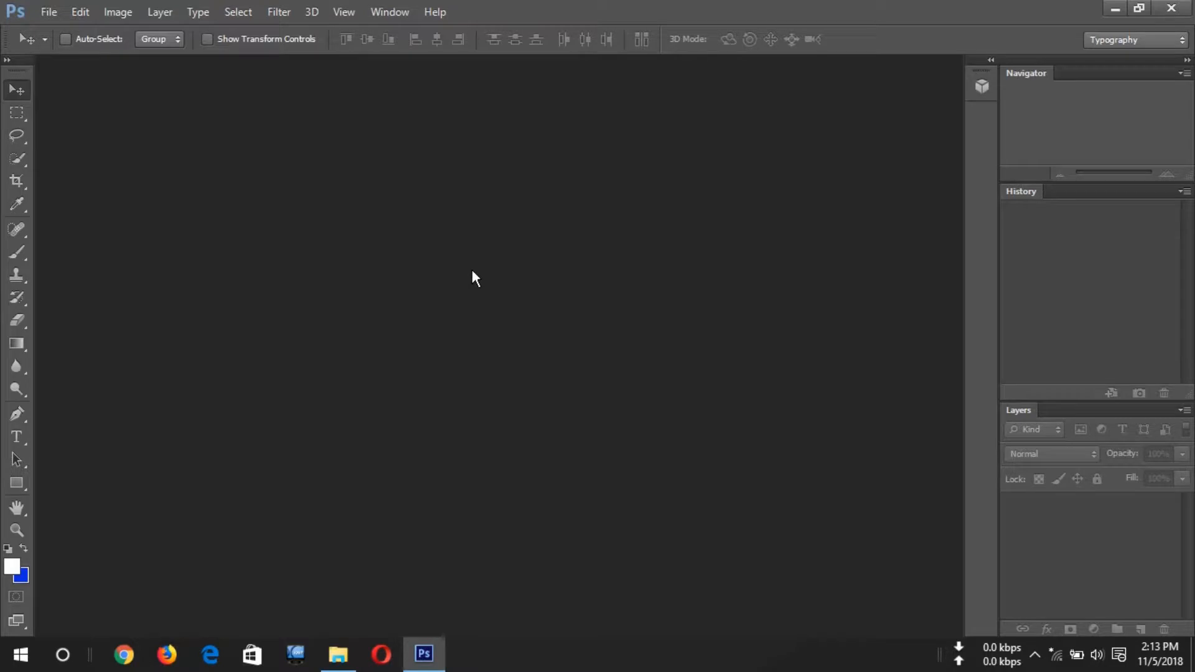
Open the image rrrrrrrrrrrrrr.jpg of the suited man from the desktop and dock its window as a tab.
{"action": "double_click", "coordinate": [419, 297]}
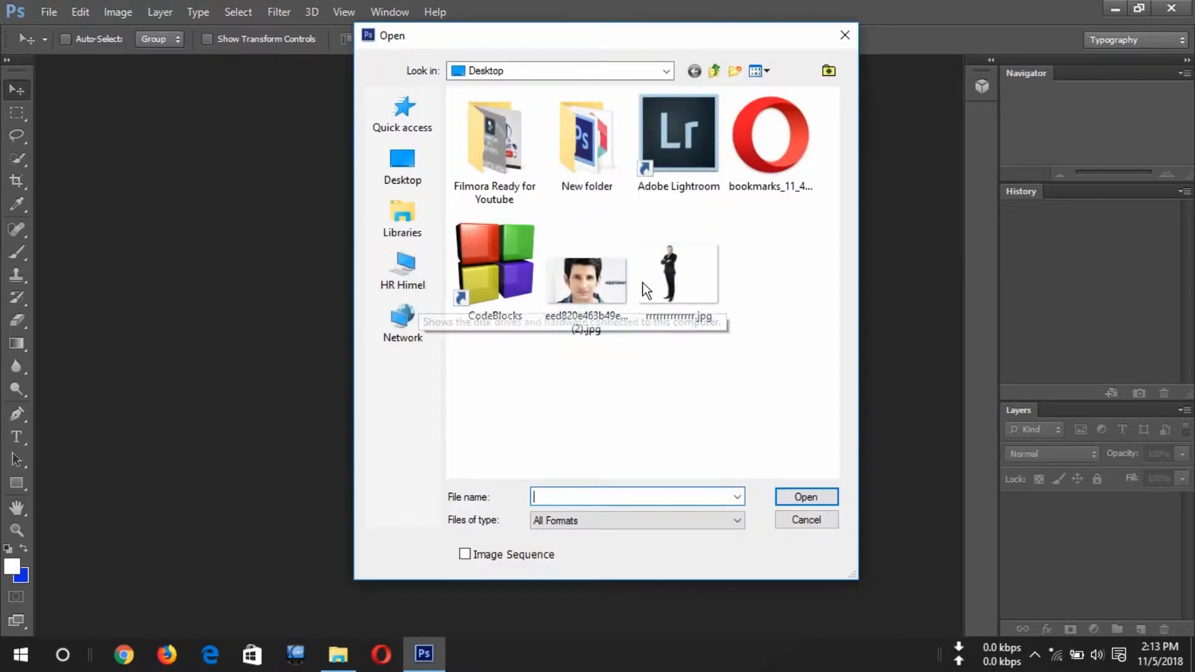
{"action": "left_click", "coordinate": [656, 275]}
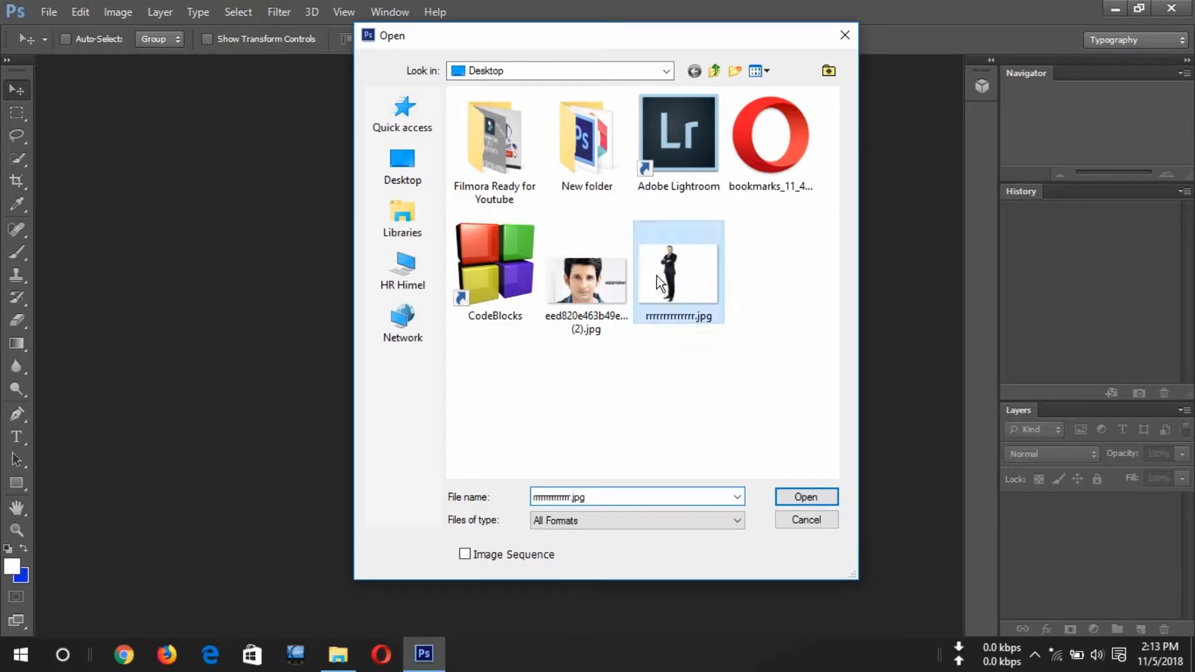
{"action": "left_click", "coordinate": [787, 497]}
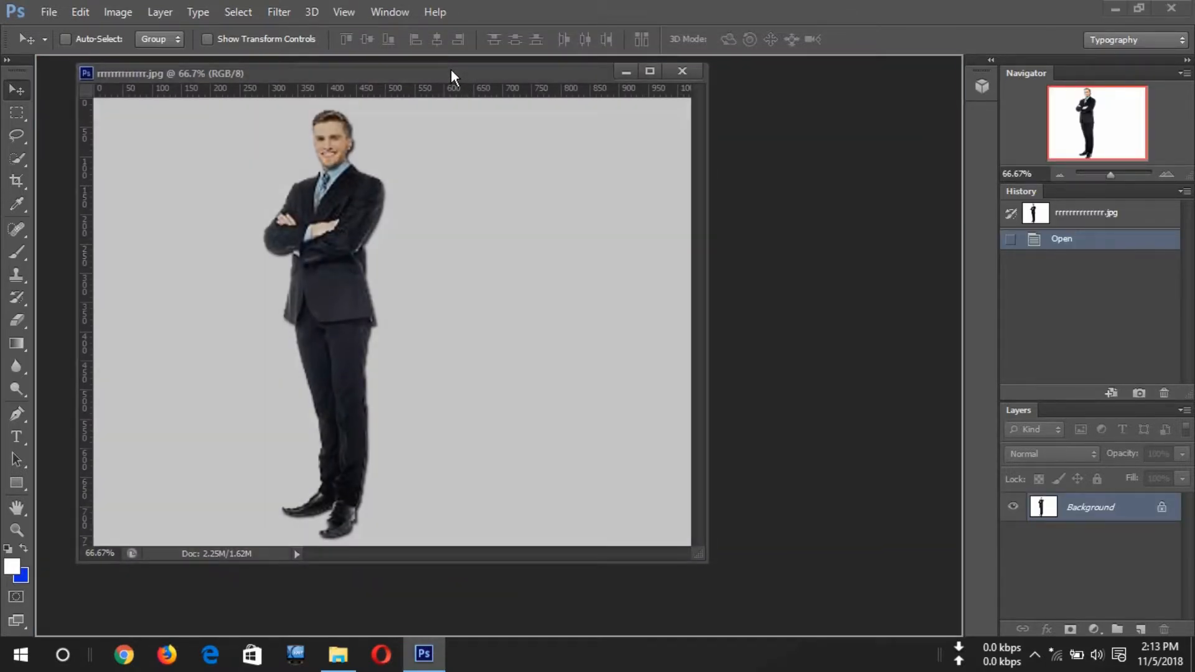
{"action": "left_click_drag", "start_coordinate": [451, 75], "coordinate": [472, 56]}
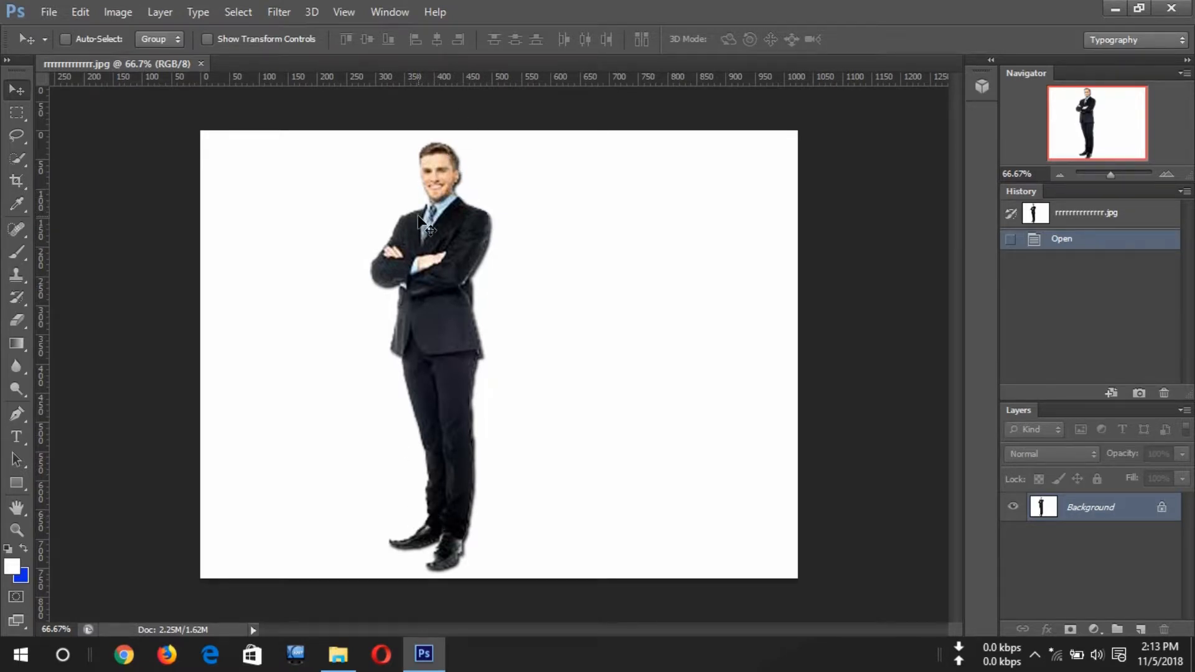
Select the whole man from head to shoes with the Quick Selection tool, leaving out the white background.
{"action": "left_click", "coordinate": [12, 157]}
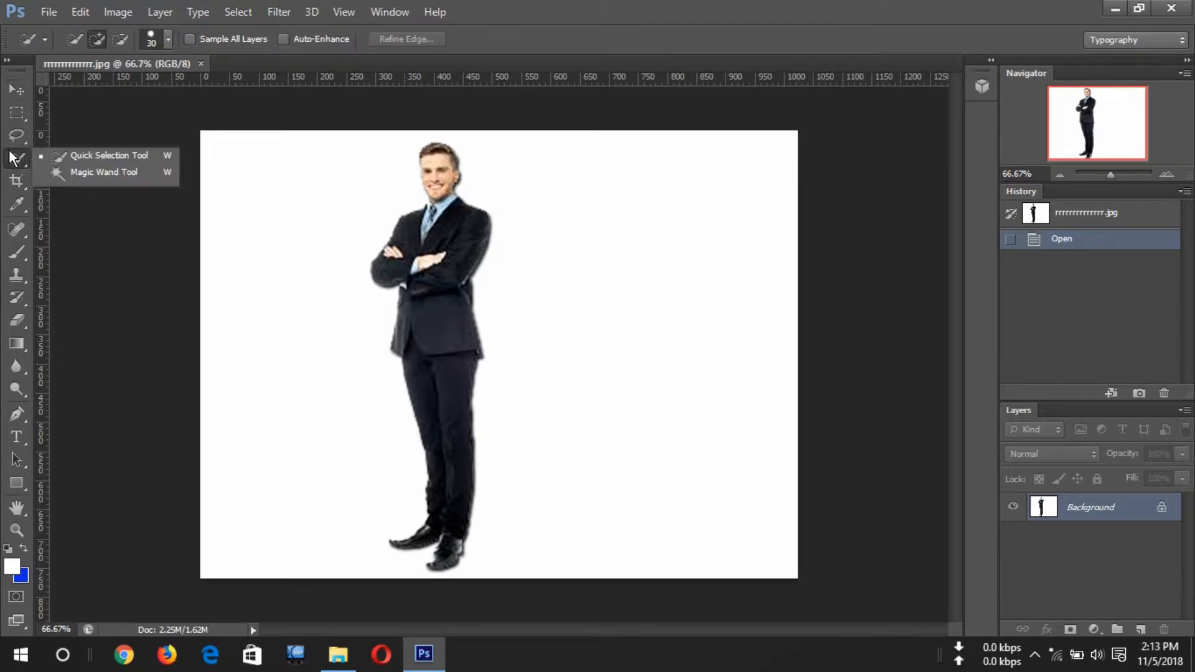
{"action": "left_click", "coordinate": [88, 159]}
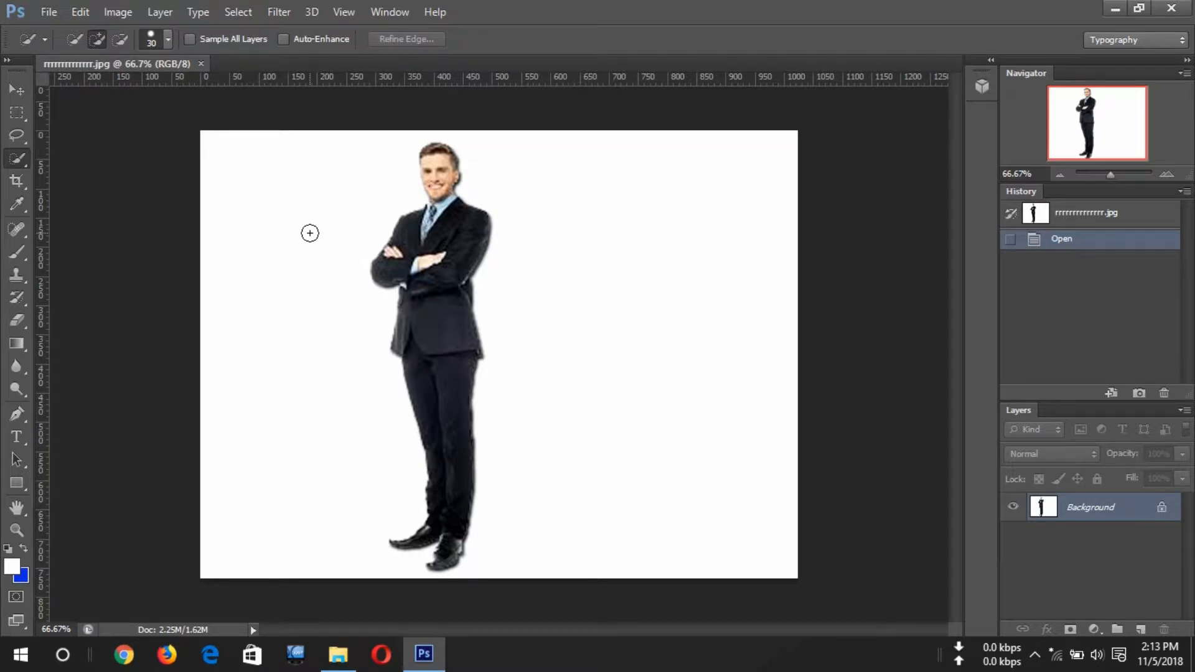
{"action": "left_click", "coordinate": [437, 160]}
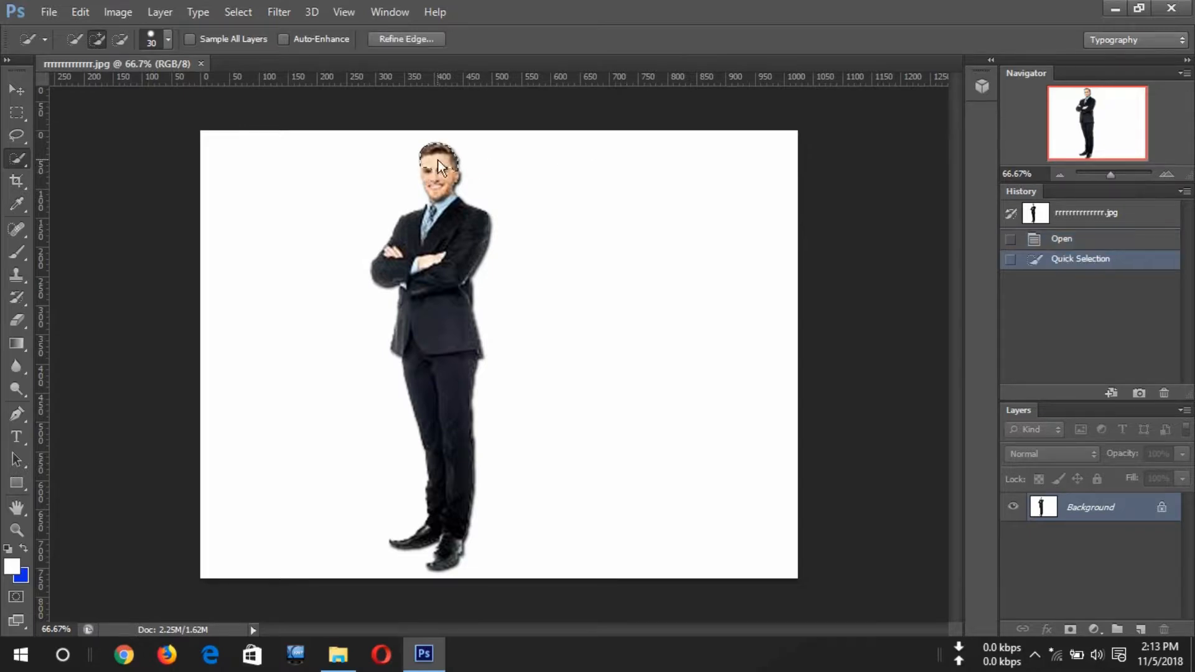
{"action": "left_click", "coordinate": [446, 203]}
{"action": "left_click", "coordinate": [429, 249]}
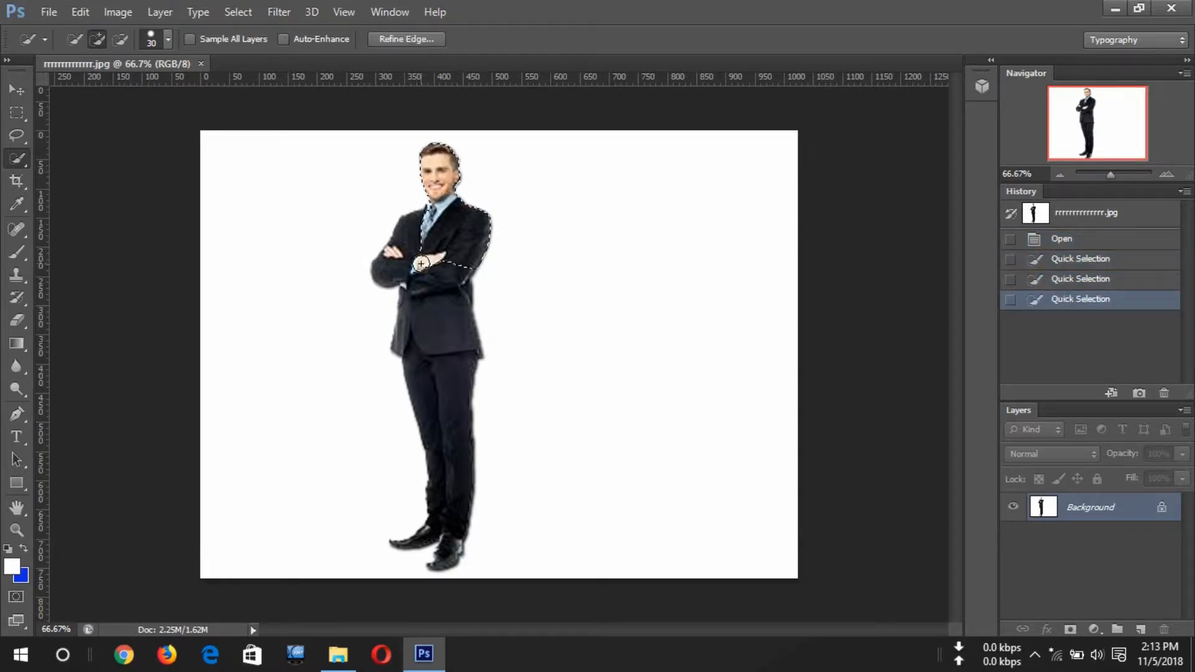
{"action": "left_click", "coordinate": [385, 260]}
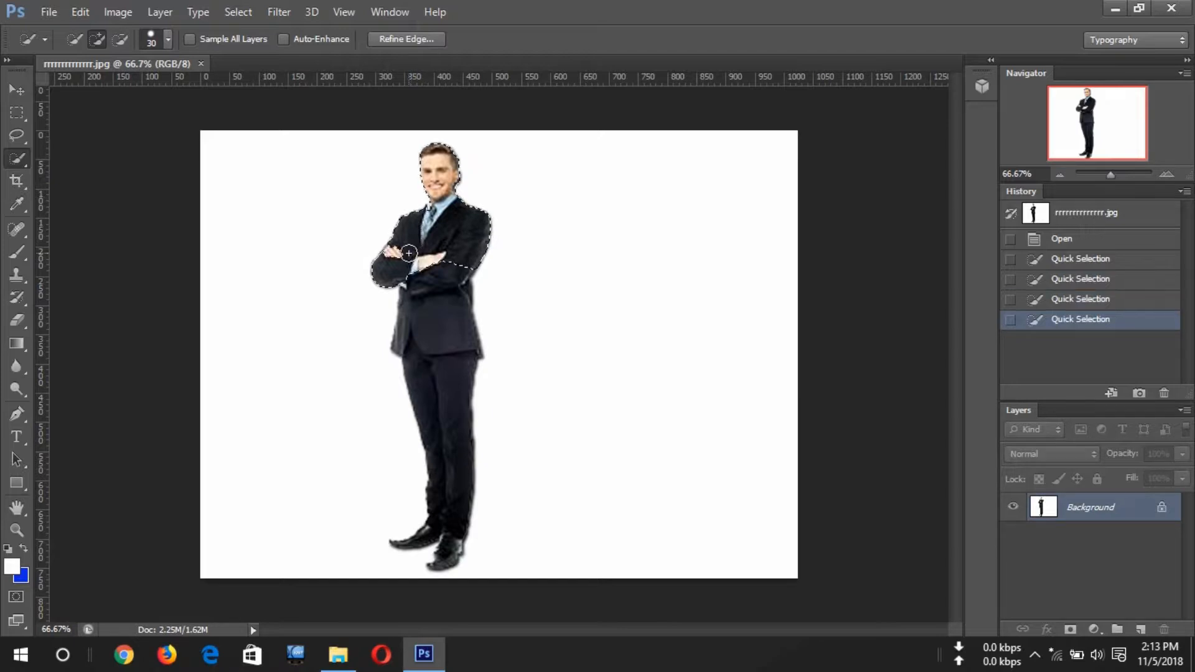
{"action": "left_click", "coordinate": [433, 300]}
{"action": "left_click", "coordinate": [435, 361]}
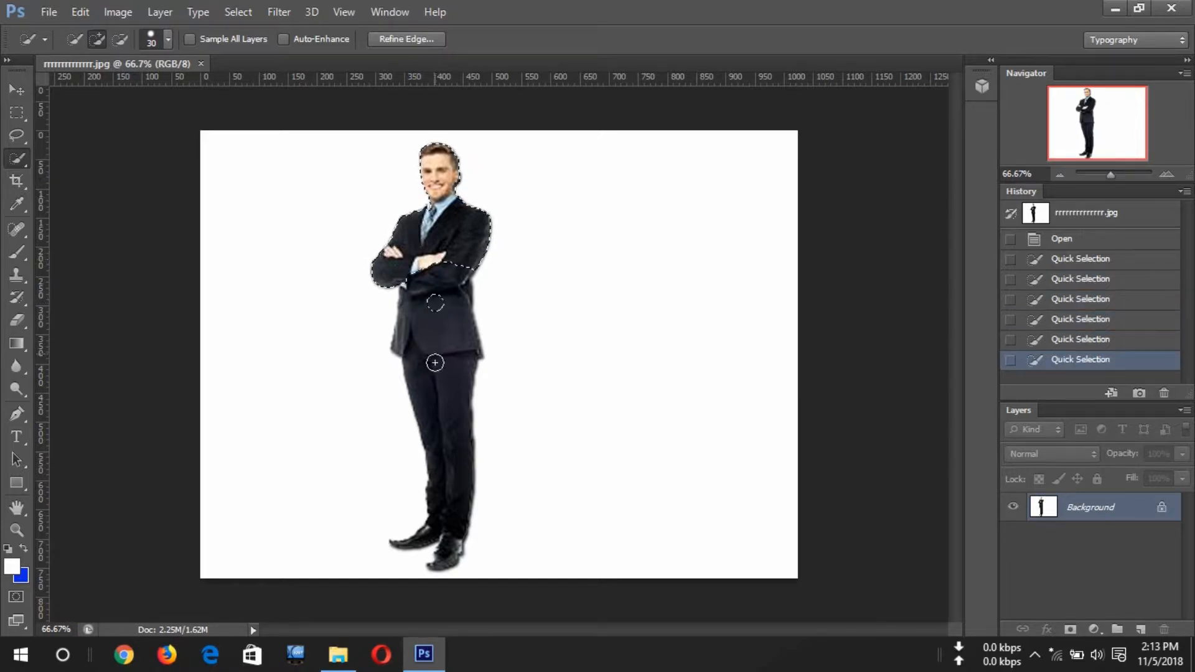
{"action": "left_click", "coordinate": [437, 408]}
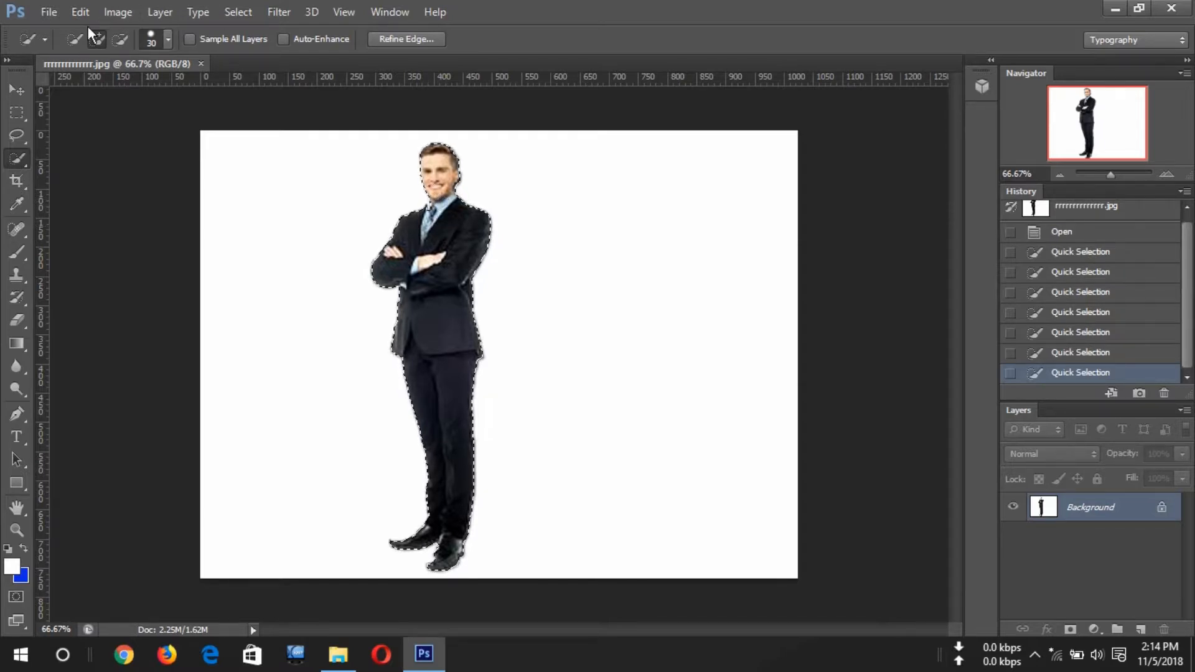
Create a 1920 by 1081 pixel RGB document with white background at 702 pixels/centimeter and dock it as a tab.
{"action": "left_click", "coordinate": [47, 13]}
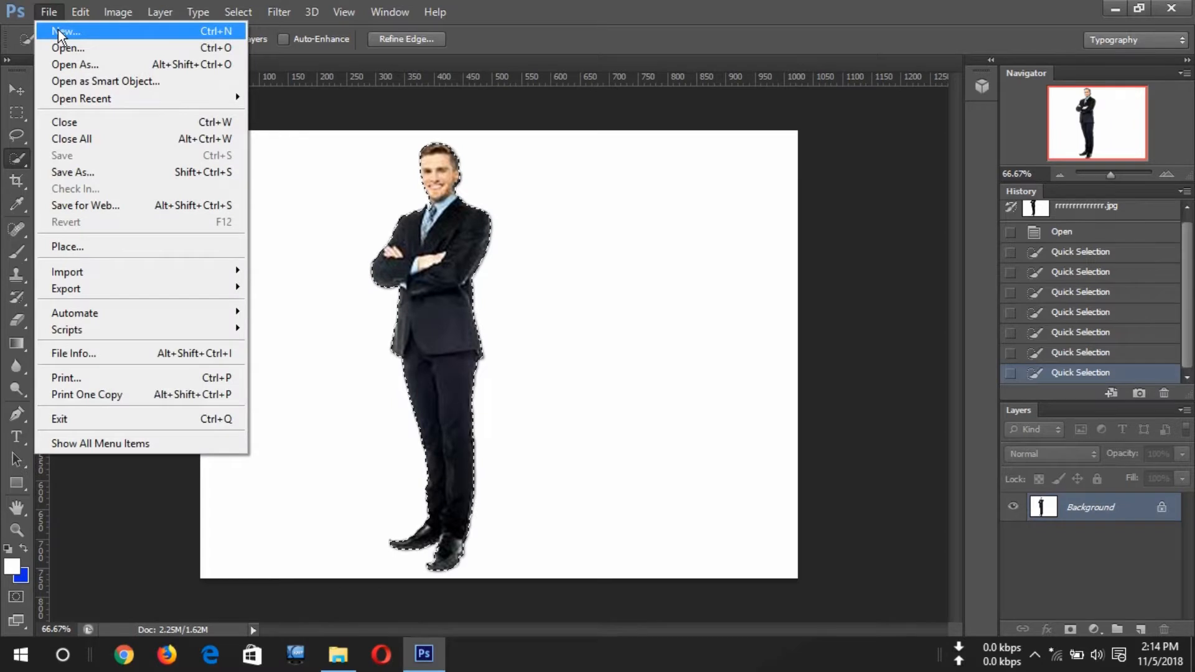
{"action": "left_click", "coordinate": [62, 31]}
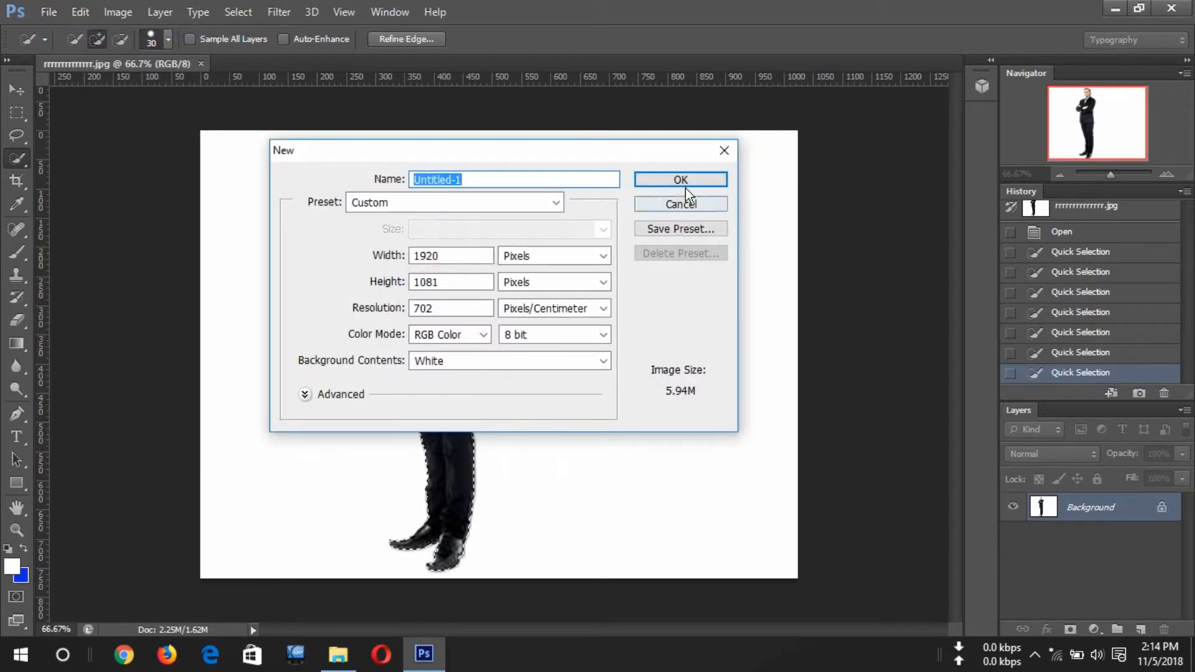
{"action": "left_click", "coordinate": [685, 184]}
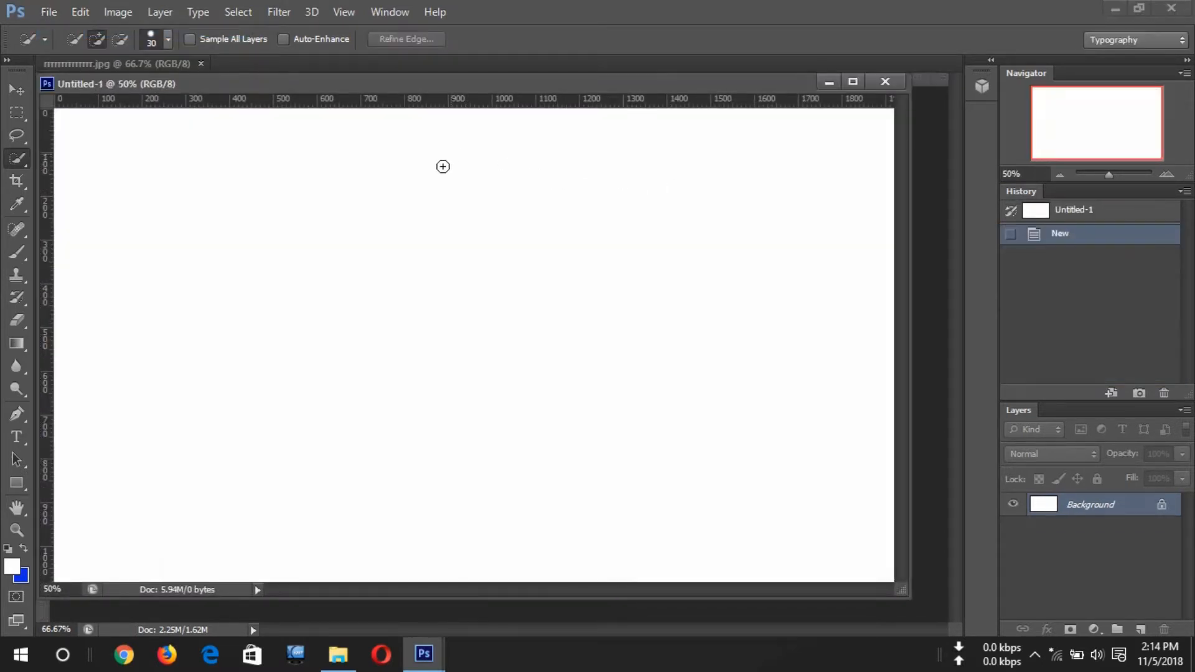
{"action": "left_click_drag", "start_coordinate": [461, 84], "coordinate": [524, 70]}
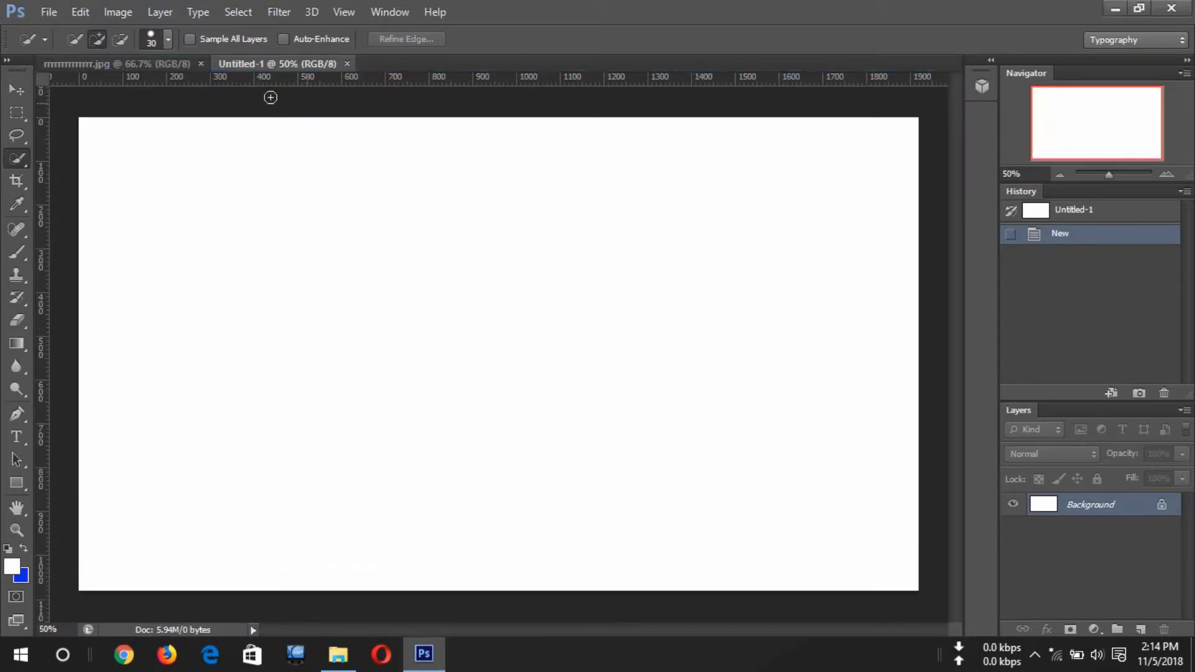
Copy the selected man from the photo into the blank document with the Move tool and place him in the canvas's left part.
{"action": "left_click", "coordinate": [159, 60]}
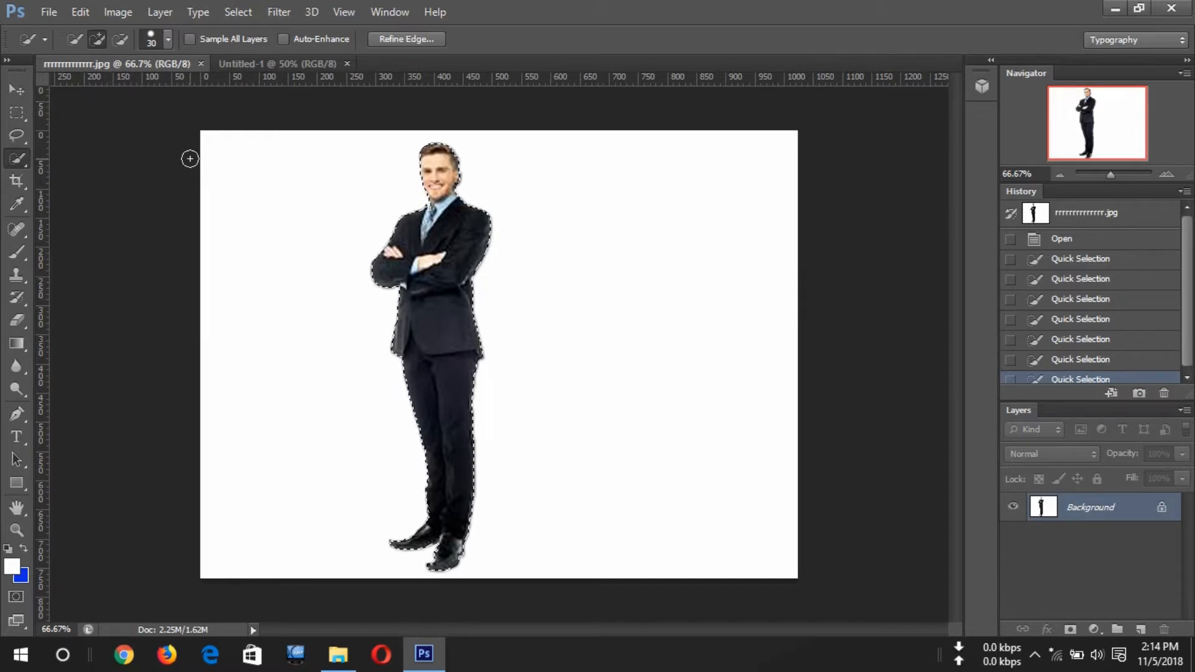
{"action": "left_click", "coordinate": [19, 91]}
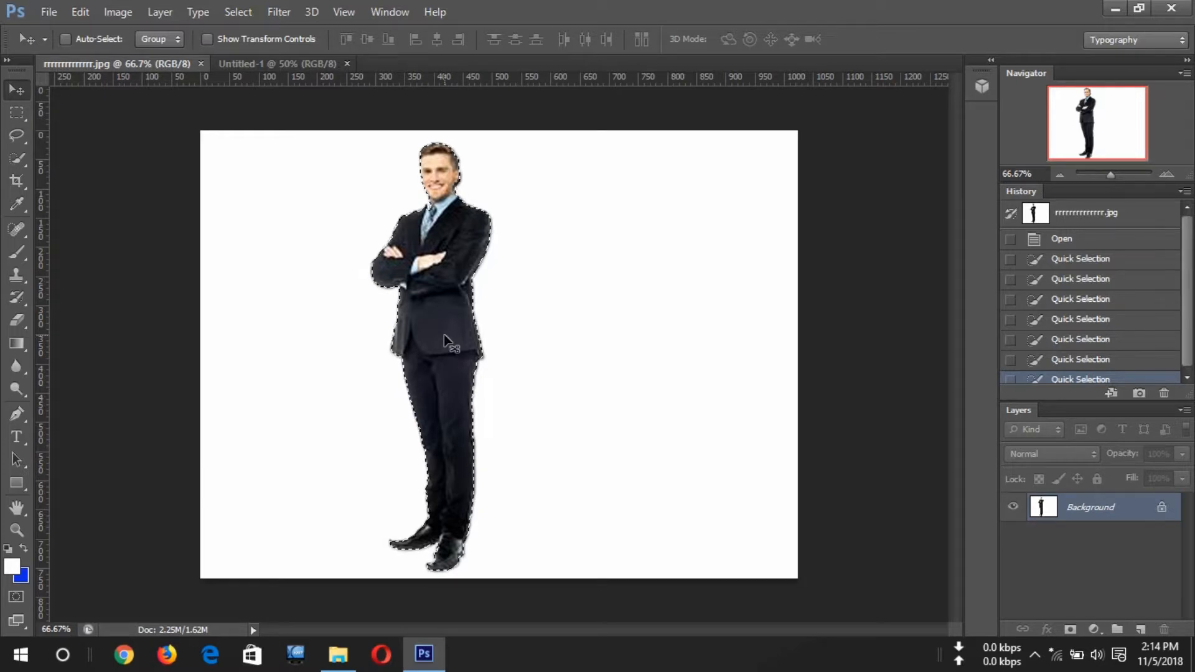
{"action": "left_click_drag", "start_coordinate": [443, 335], "coordinate": [316, 170]}
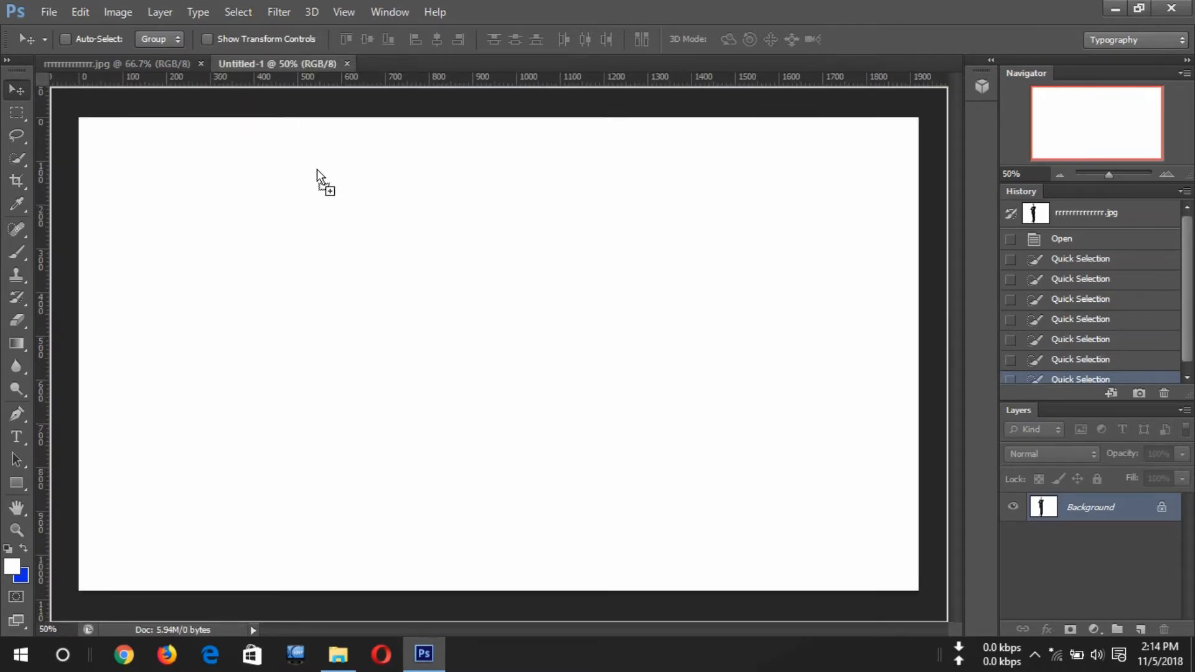
{"action": "left_click_drag", "start_coordinate": [345, 290], "coordinate": [297, 309]}
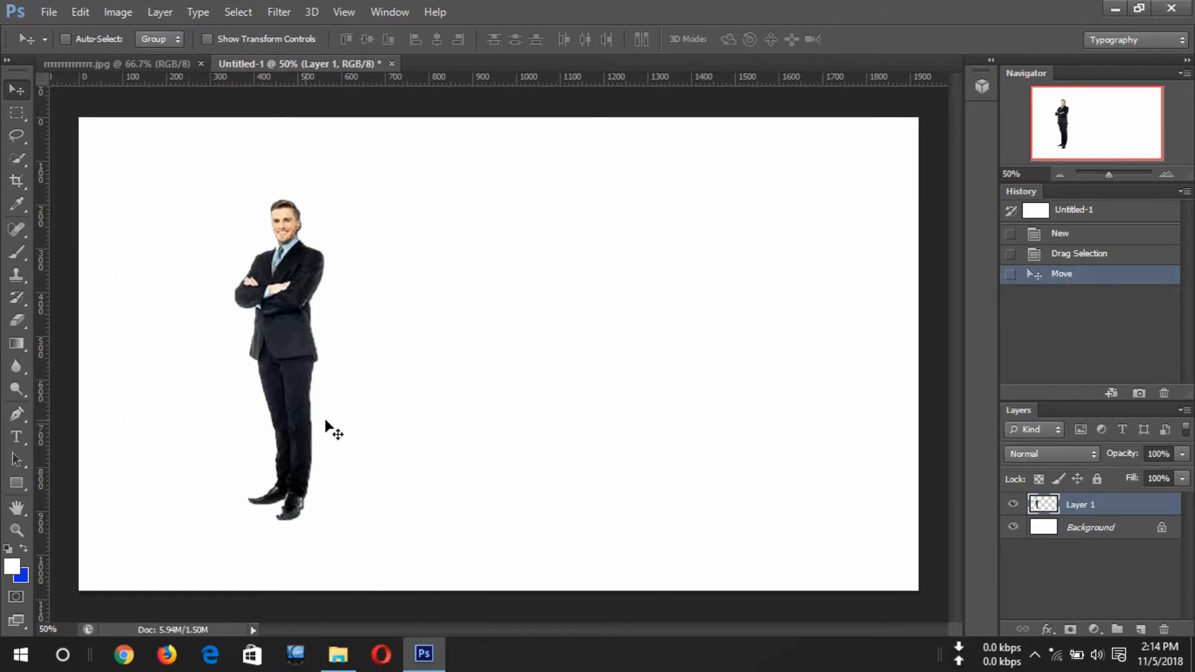
Add a drop shadow to the man's layer, keeping the Multiply blend mode and setting the opacity to 100%.
{"action": "left_click", "coordinate": [1047, 630]}
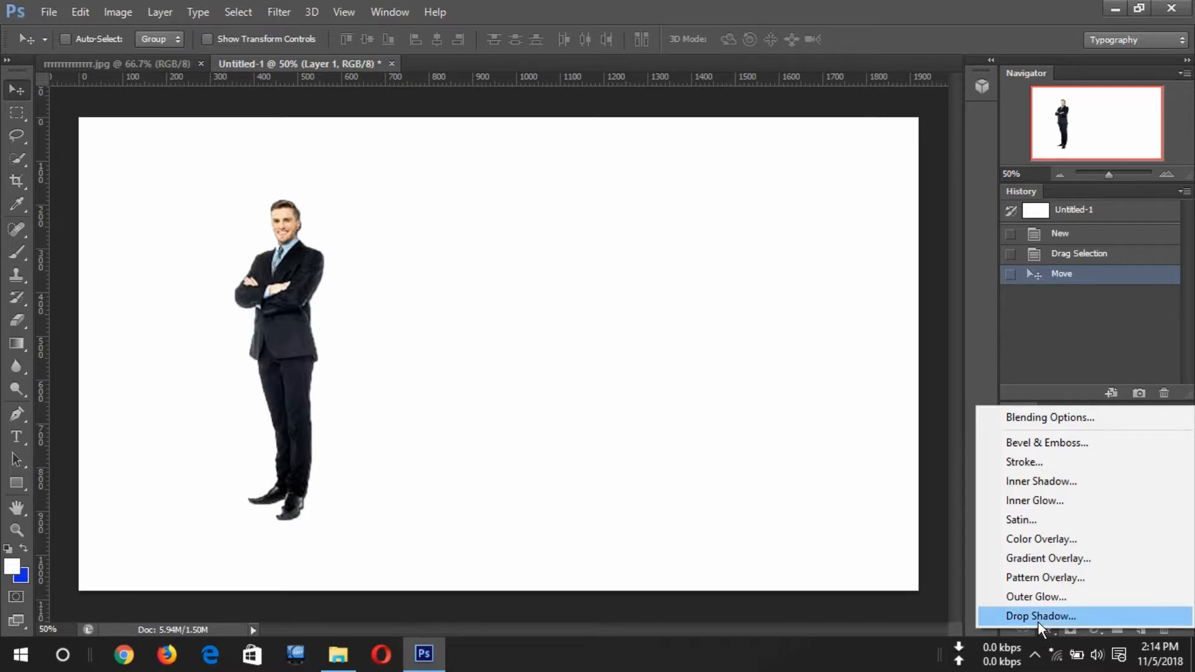
{"action": "left_click", "coordinate": [1038, 623]}
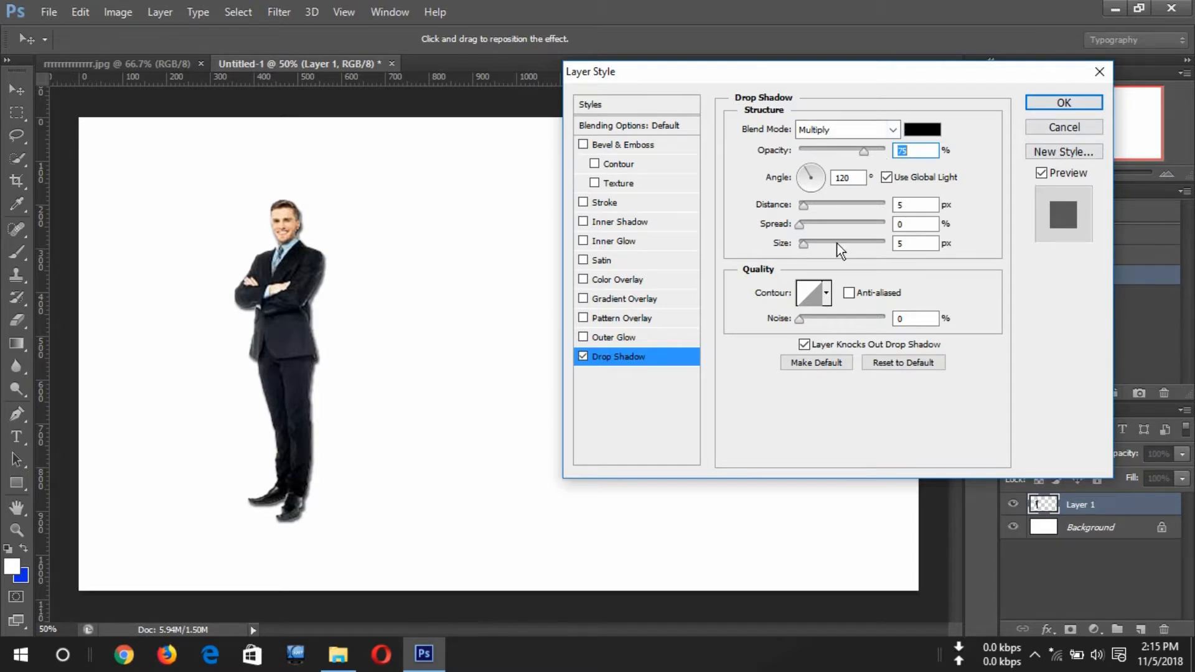
{"action": "left_click", "coordinate": [892, 130]}
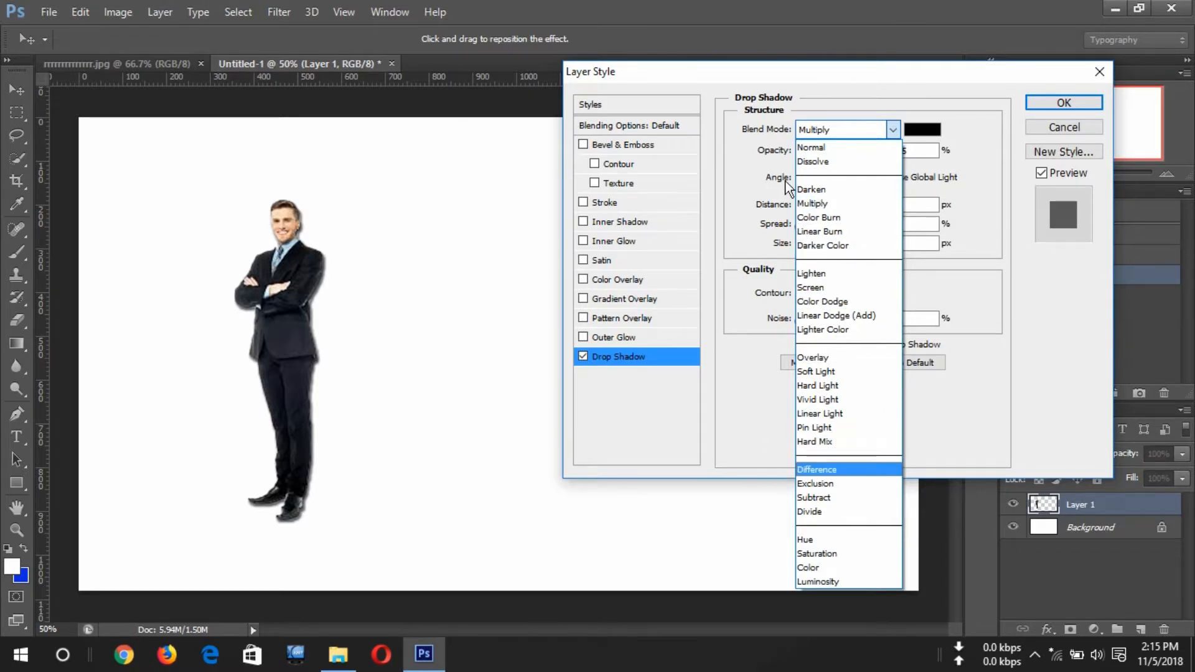
{"action": "left_click", "coordinate": [857, 130]}
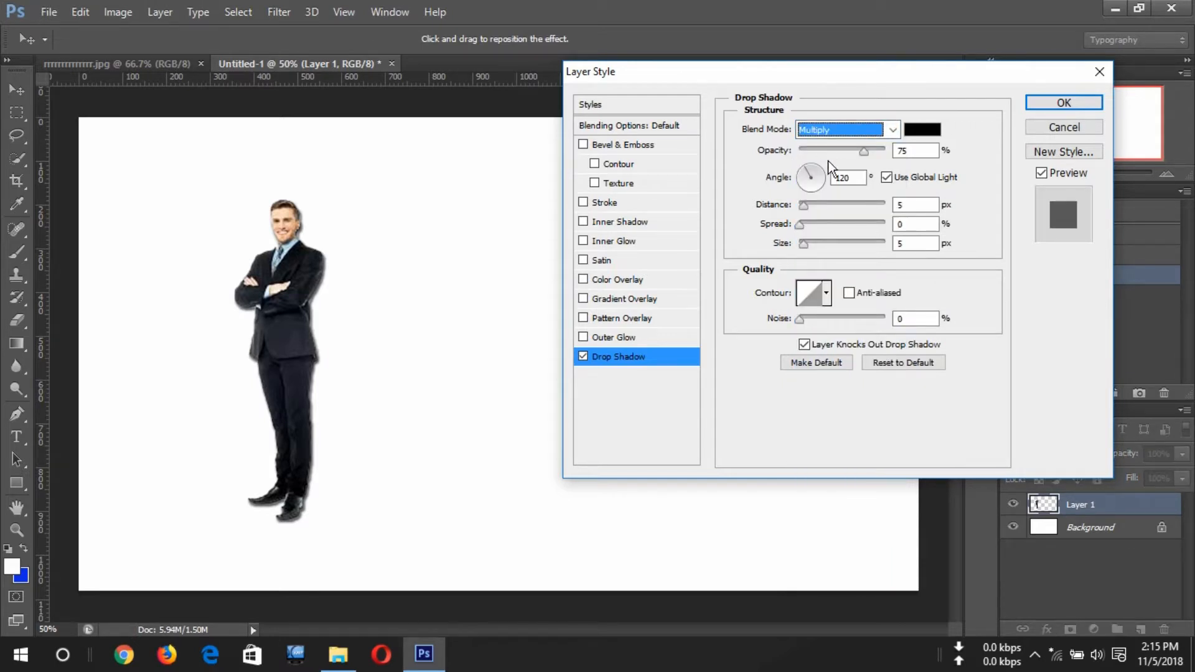
{"action": "left_click", "coordinate": [885, 152]}
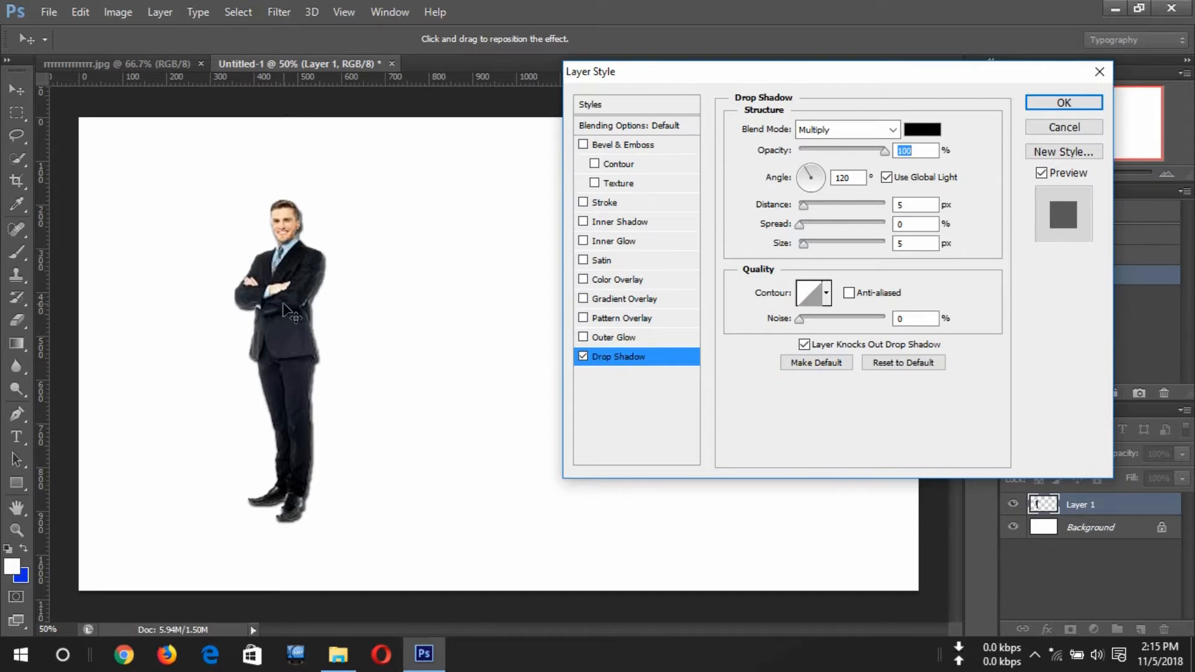
Offset the drop shadow about 305 px to the right of the man, try different angles and set 172°.
{"action": "left_click_drag", "start_coordinate": [283, 304], "coordinate": [417, 305]}
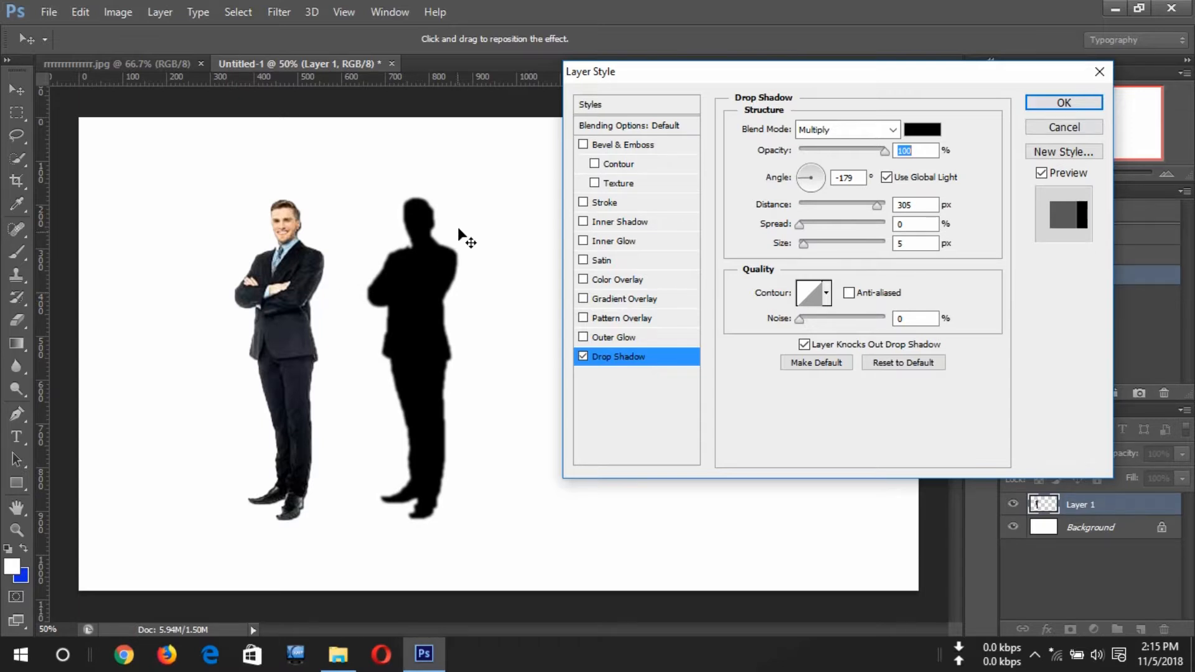
{"action": "left_click", "coordinate": [804, 189]}
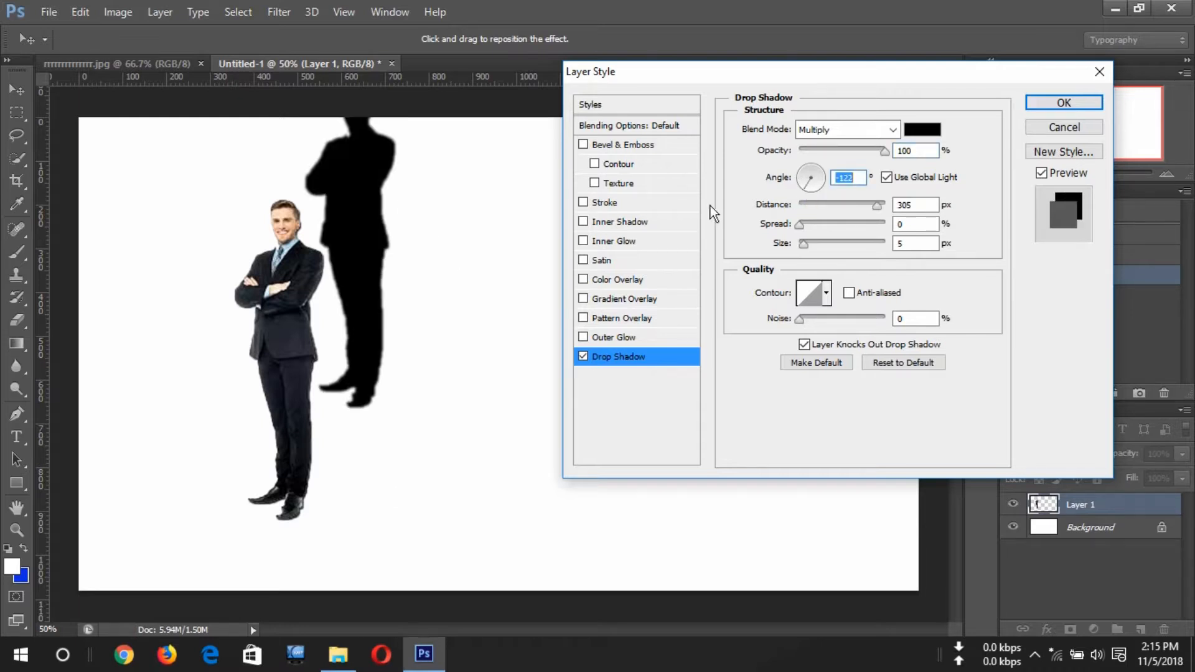
{"action": "left_click", "coordinate": [800, 169]}
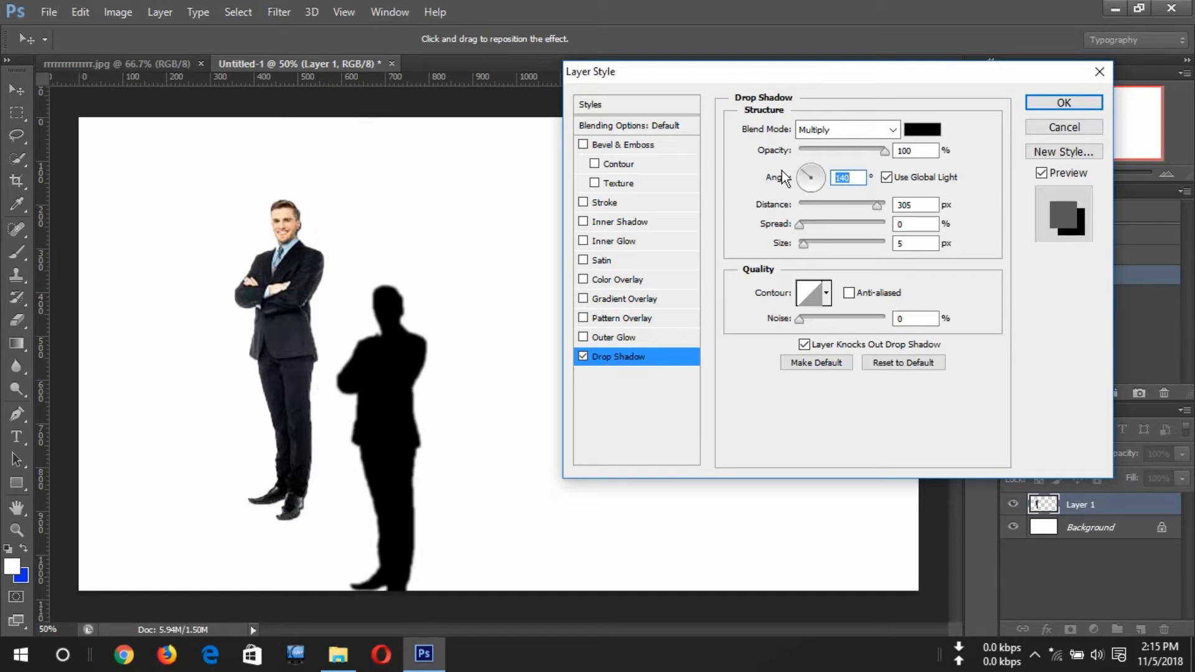
{"action": "left_click_drag", "start_coordinate": [808, 190], "coordinate": [798, 176]}
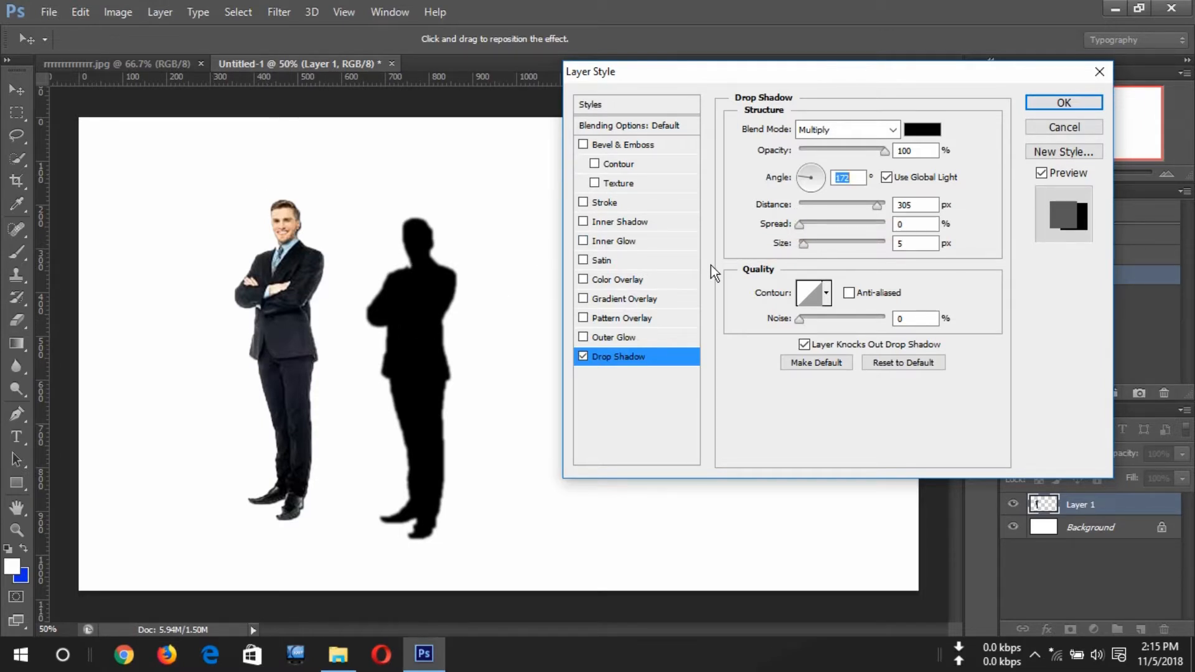
Try several distances for the drop shadow and set it to 272 px.
{"action": "left_click", "coordinate": [846, 205]}
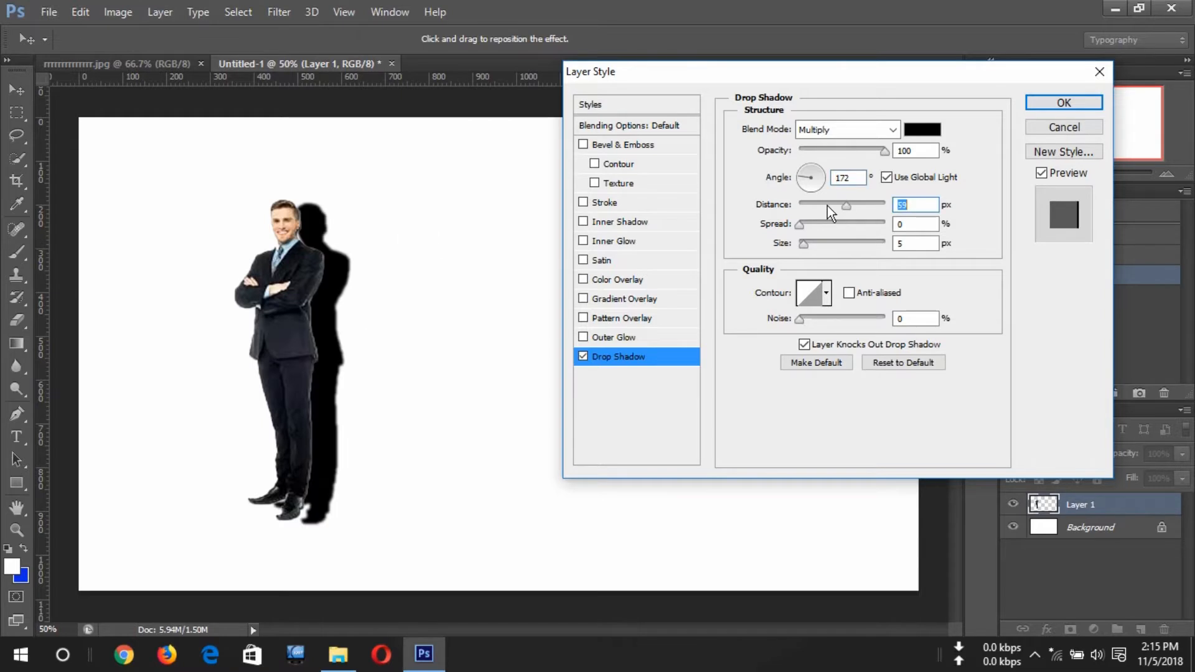
{"action": "left_click", "coordinate": [861, 206]}
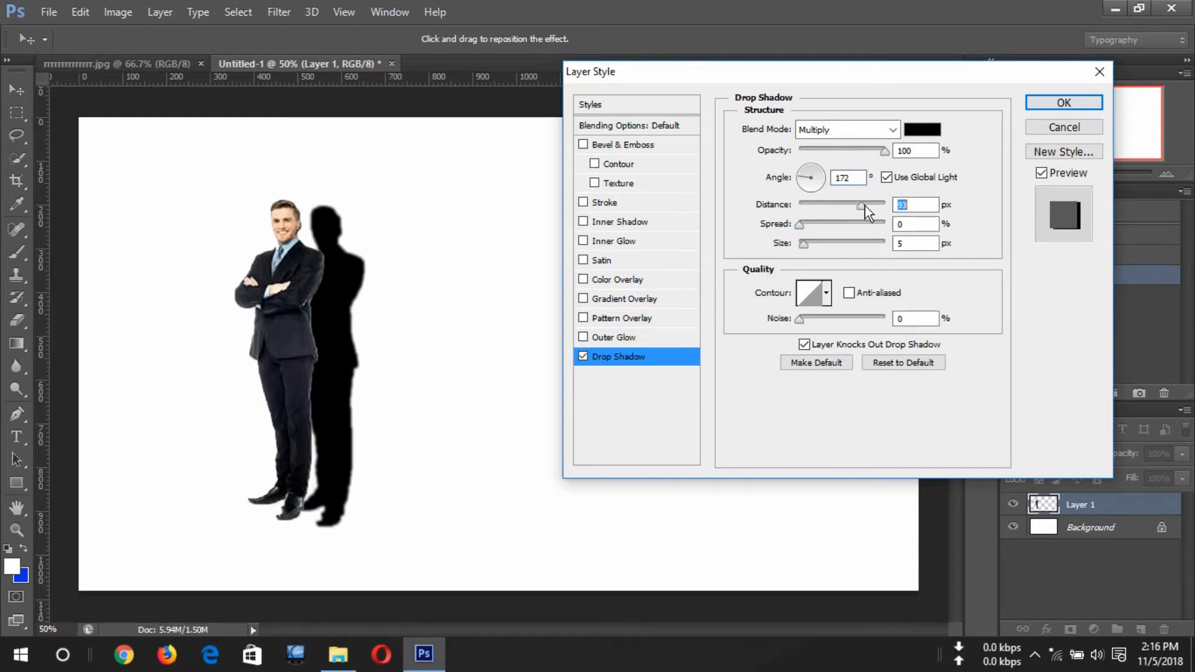
{"action": "left_click", "coordinate": [883, 204]}
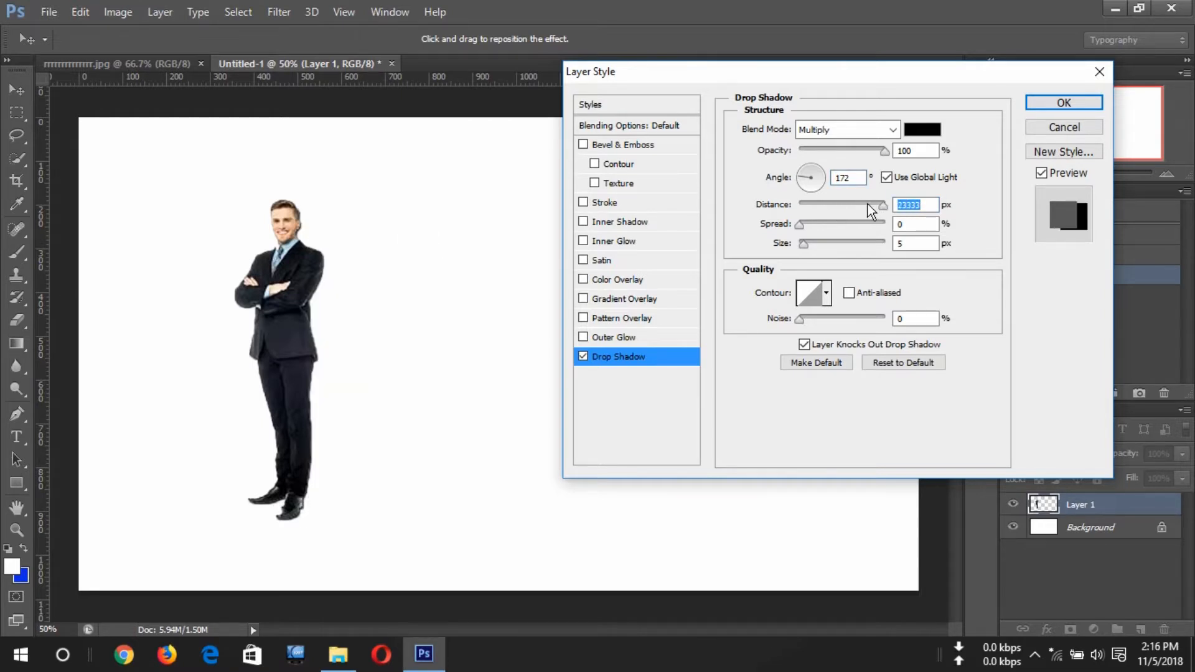
{"action": "left_click", "coordinate": [868, 204]}
{"action": "left_click", "coordinate": [875, 204]}
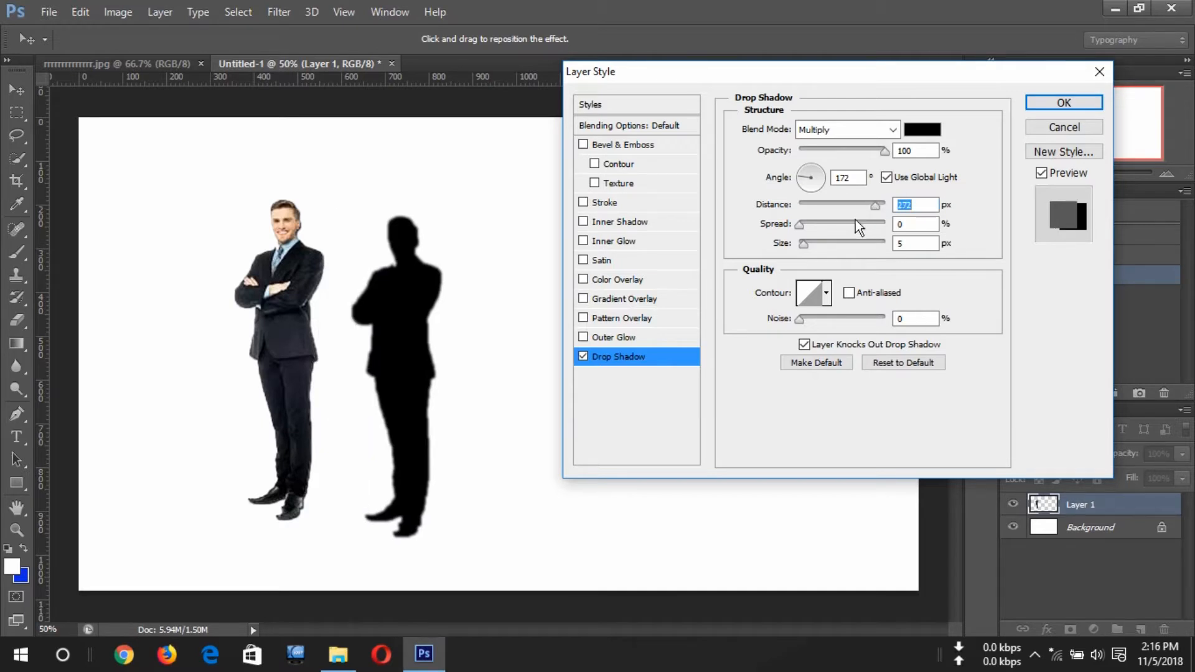
Set the drop shadow's angle to 180° and its size to 0 px, and apply the layer style.
{"action": "left_click", "coordinate": [796, 178]}
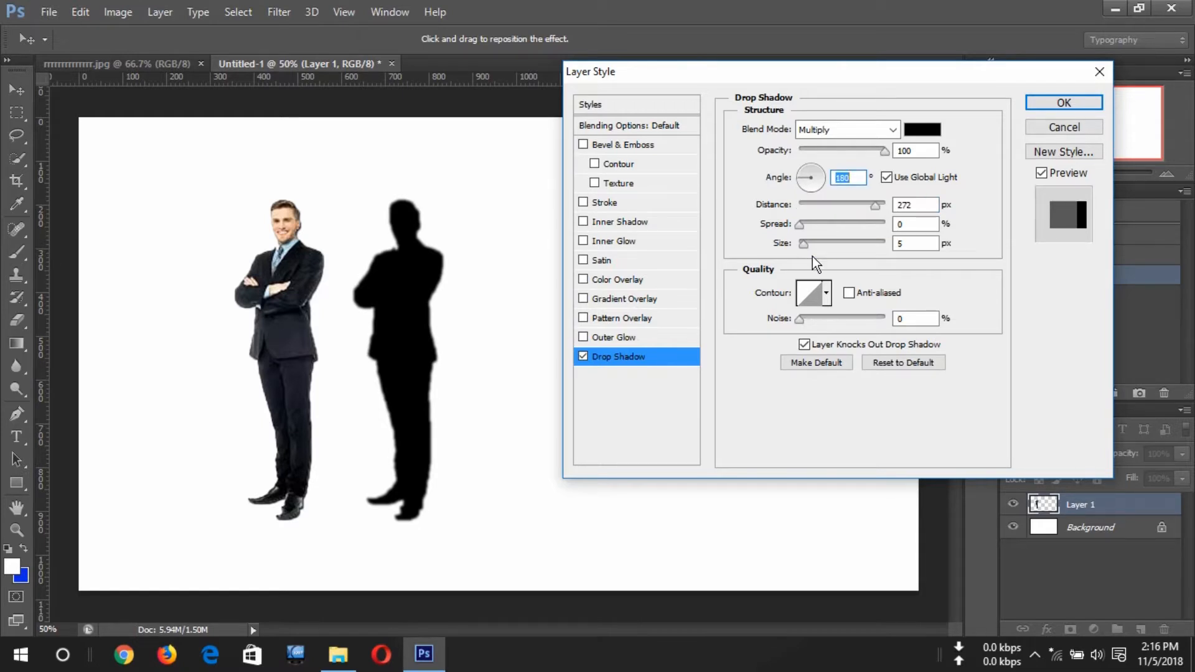
{"action": "mouse_move", "coordinate": [818, 246]}
{"action": "left_mouse_down"}
{"action": "mouse_move", "coordinate": [851, 244]}
{"action": "mouse_move", "coordinate": [796, 241]}
{"action": "left_mouse_up"}
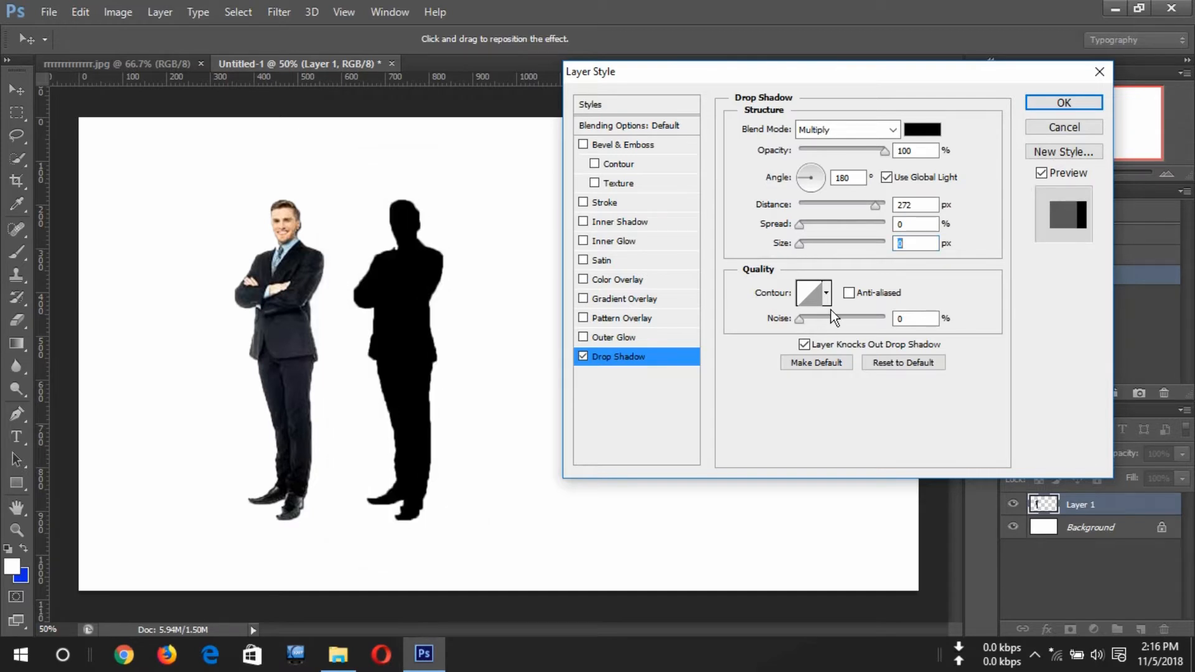
{"action": "left_click", "coordinate": [1034, 102]}
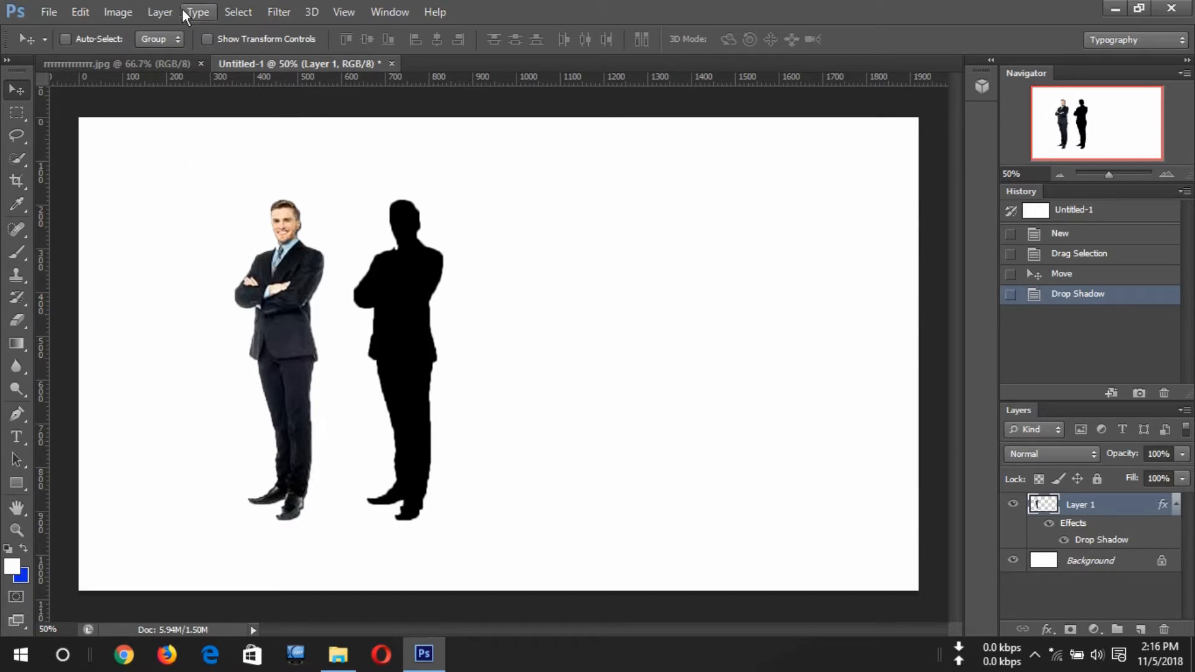
Convert the man's drop shadow effect into a separate layer.
{"action": "left_click", "coordinate": [165, 14]}
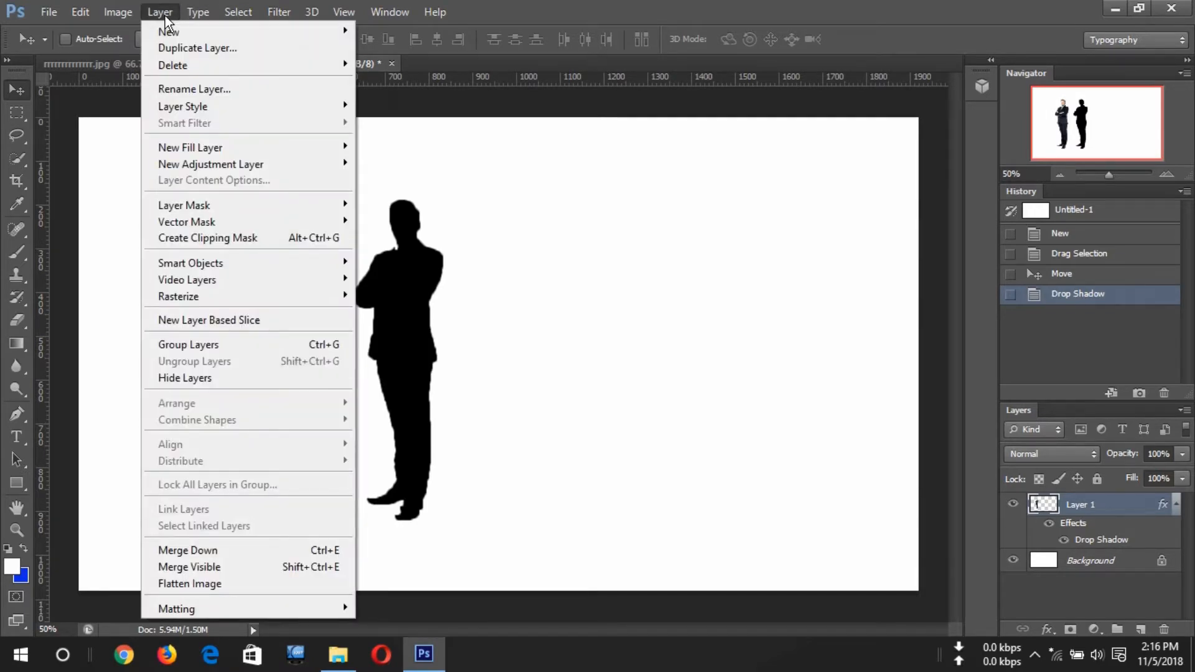
{"action": "mouse_move", "coordinate": [206, 107]}
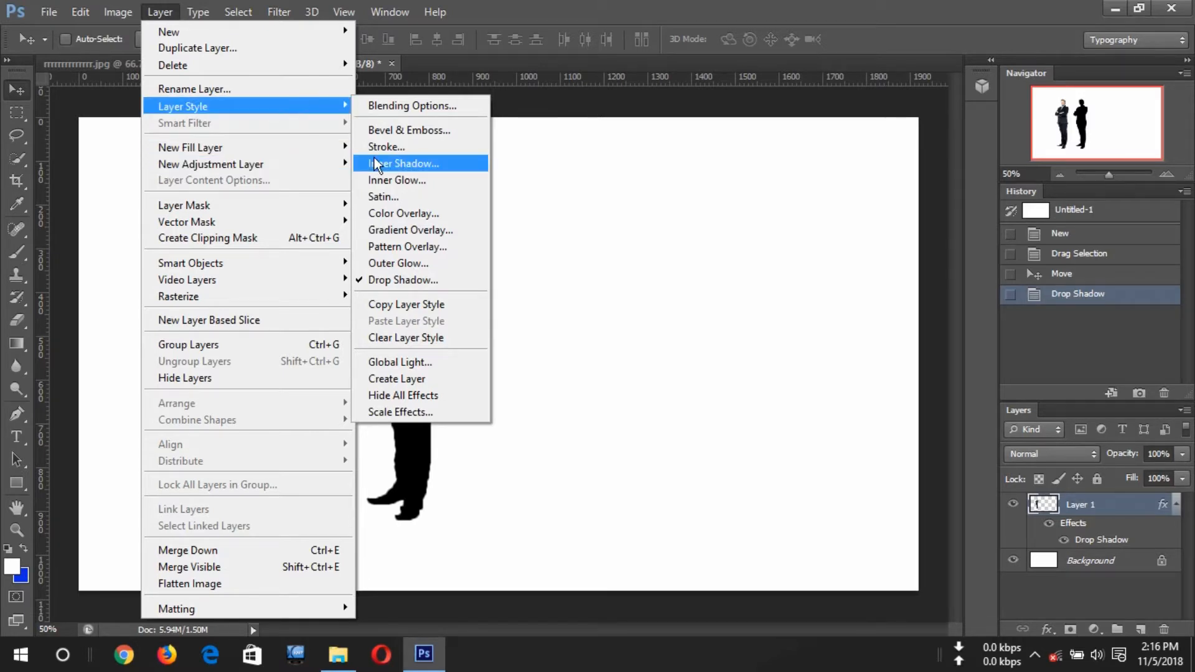
{"action": "left_click", "coordinate": [403, 377]}
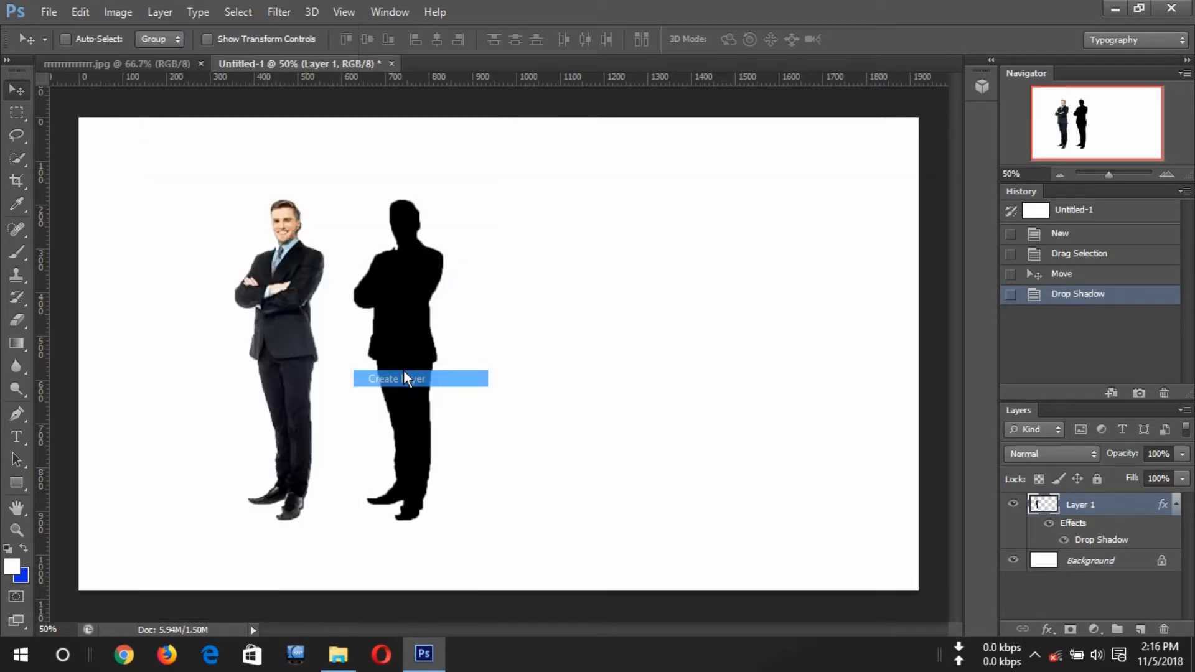
{"action": "left_click", "coordinate": [509, 265]}
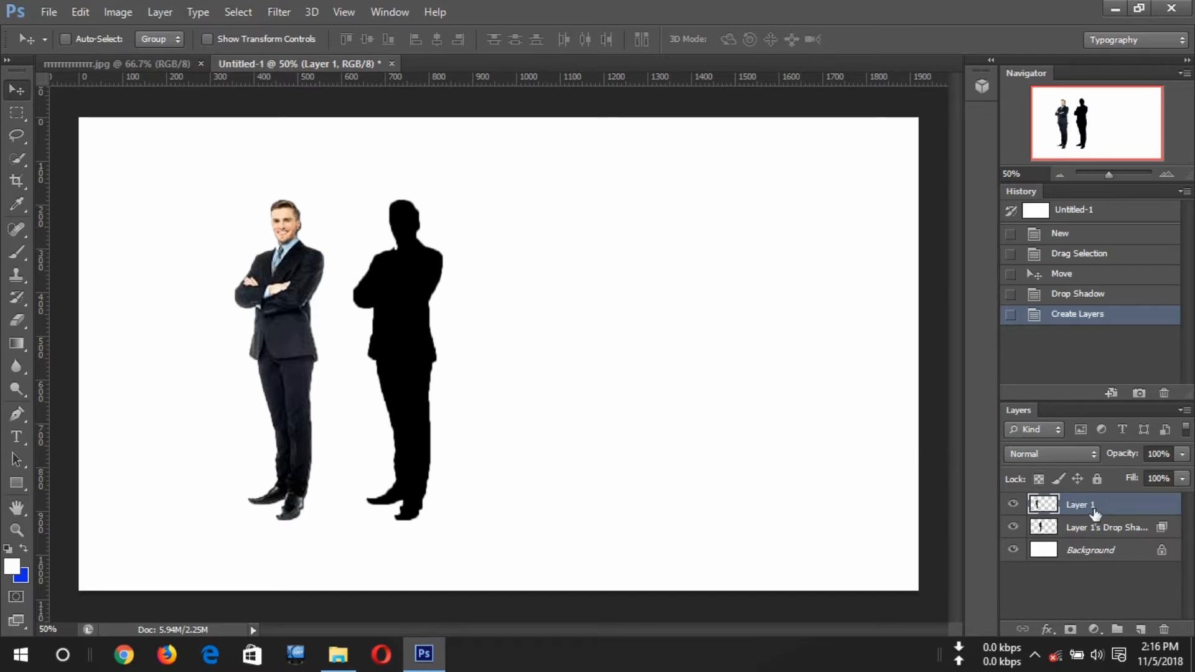
Try the shadow layer at 27% opacity and 32% fill, and revert both changes.
{"action": "left_click", "coordinate": [1096, 530]}
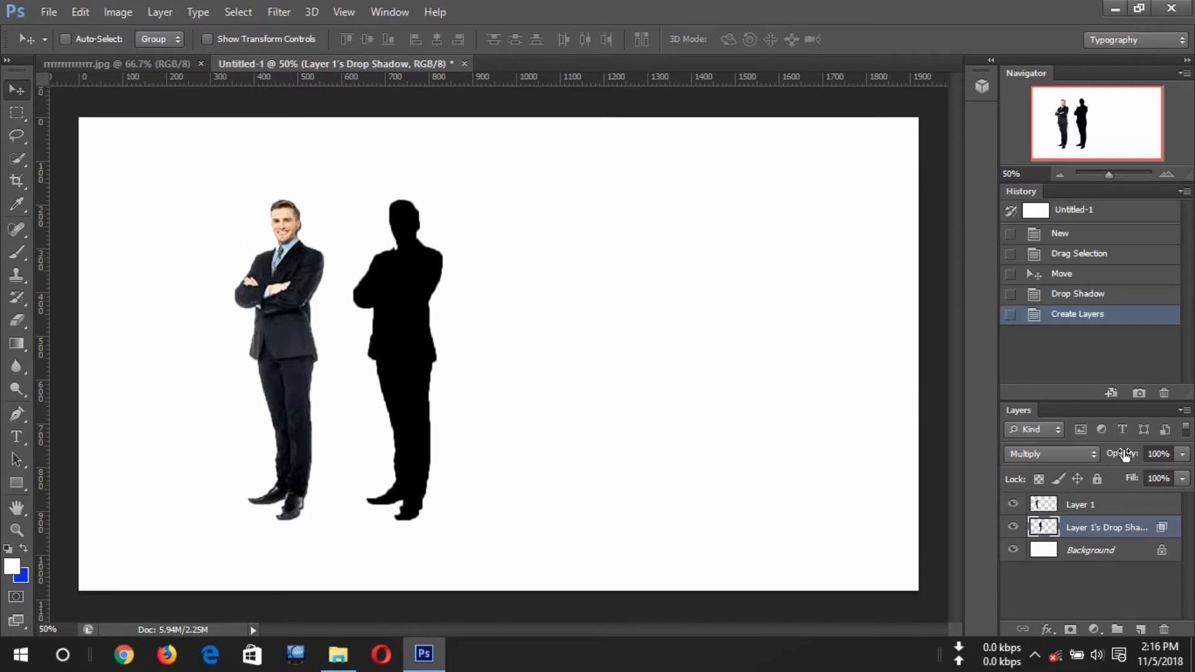
{"action": "left_click_drag", "start_coordinate": [1124, 455], "coordinate": [1061, 454]}
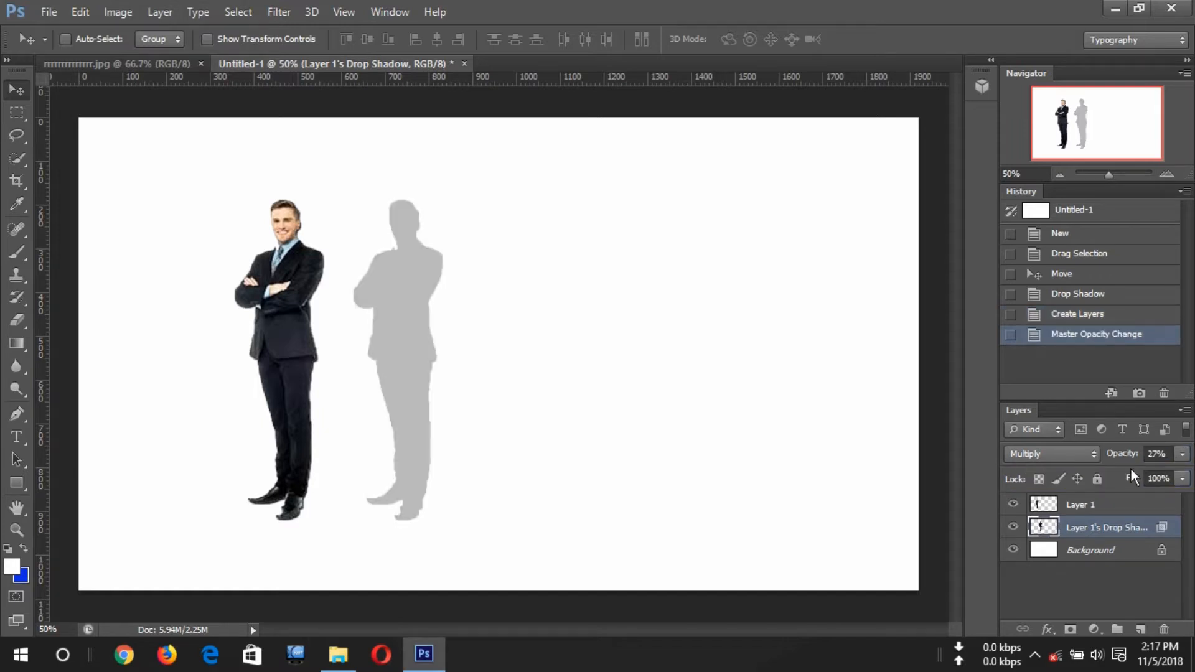
{"action": "left_click_drag", "start_coordinate": [1130, 477], "coordinate": [1070, 475]}
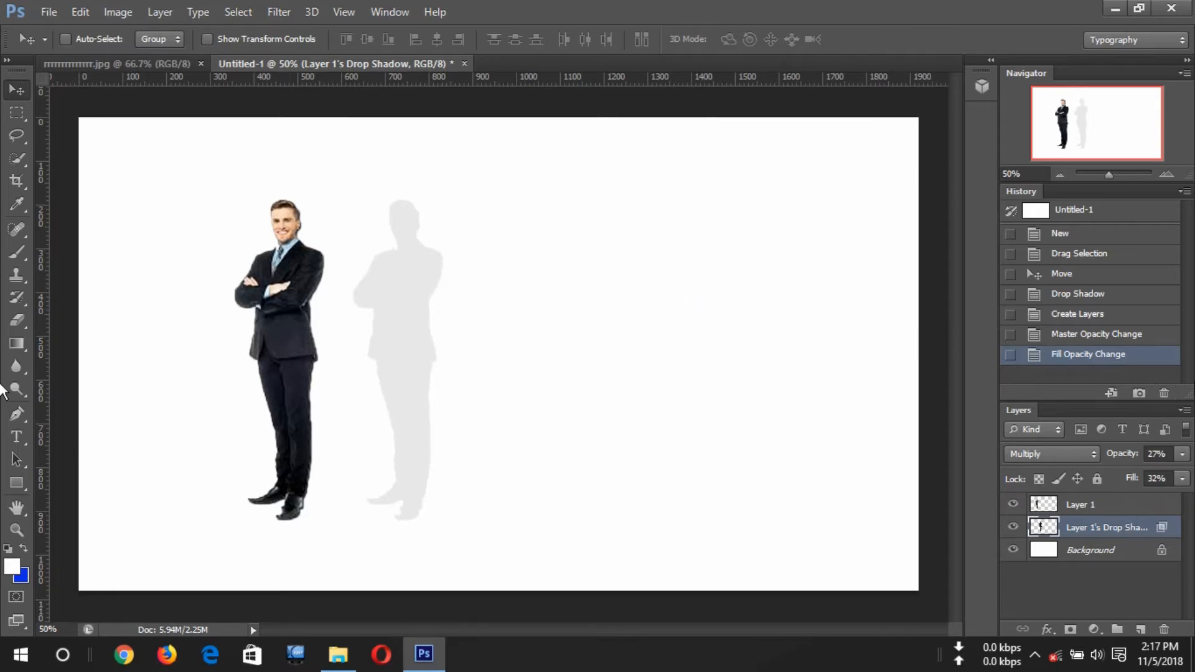
{"action": "left_click", "coordinate": [1114, 337]}
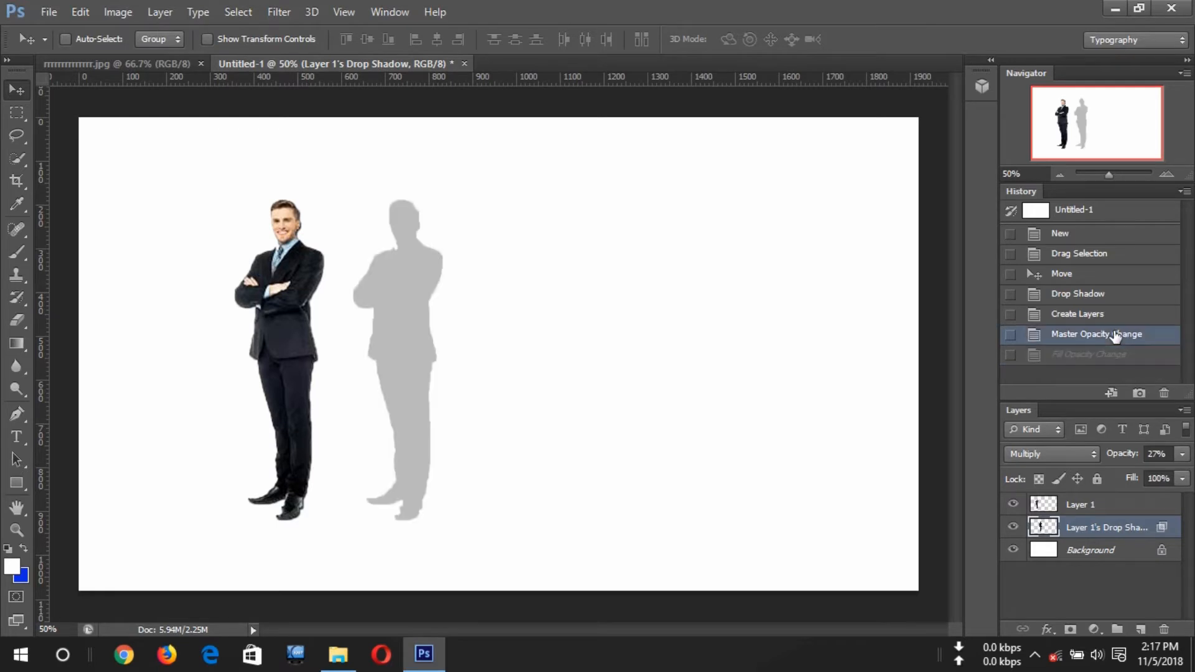
{"action": "left_click", "coordinate": [1114, 314]}
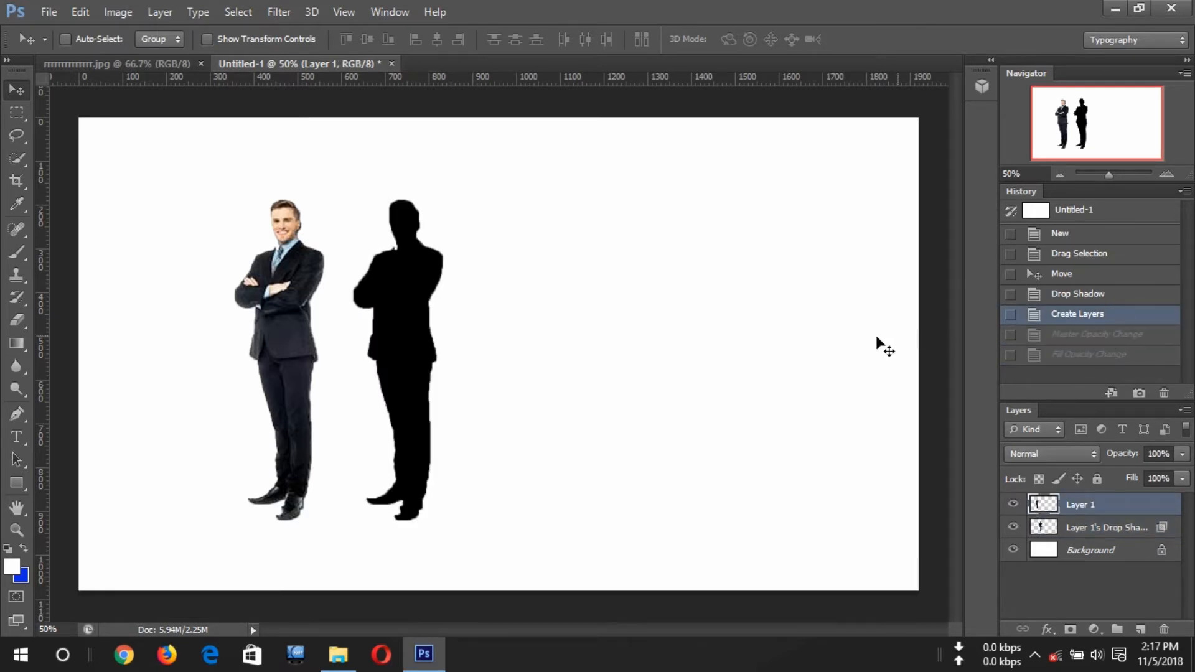
Move the man slightly upward and place the shadow layer directly behind him so the two silhouettes coincide.
{"action": "mouse_move", "coordinate": [392, 330]}
{"action": "left_mouse_down"}
{"action": "mouse_move", "coordinate": [356, 342]}
{"action": "mouse_move", "coordinate": [391, 321]}
{"action": "left_mouse_up"}
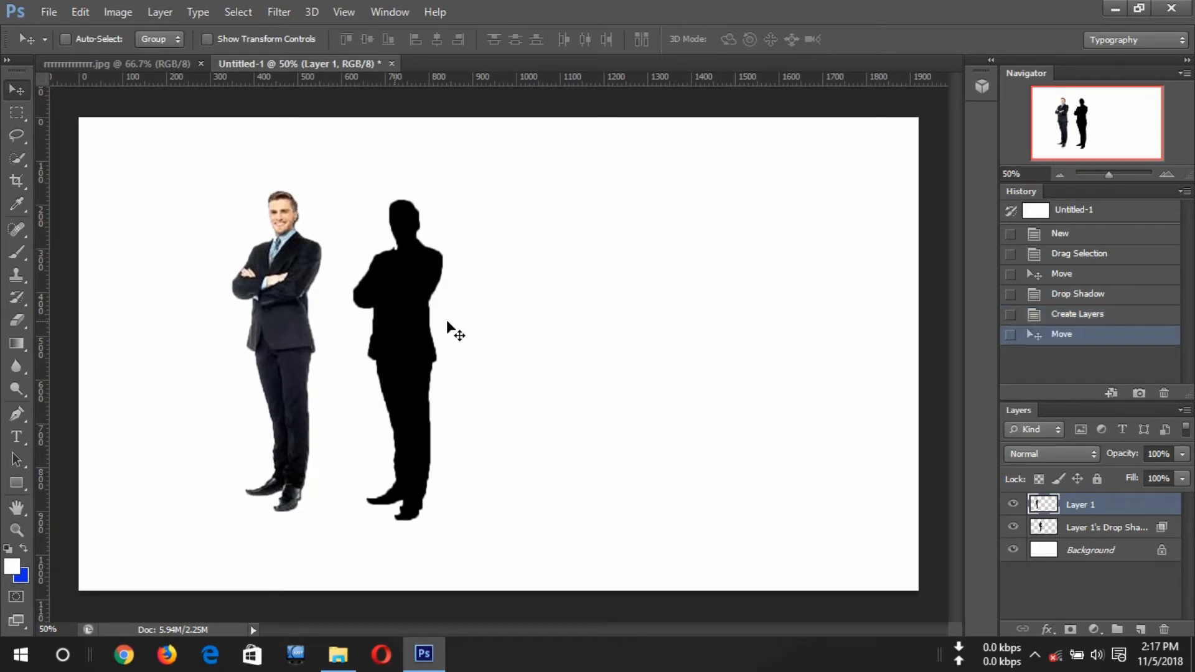
{"action": "left_click", "coordinate": [1096, 530]}
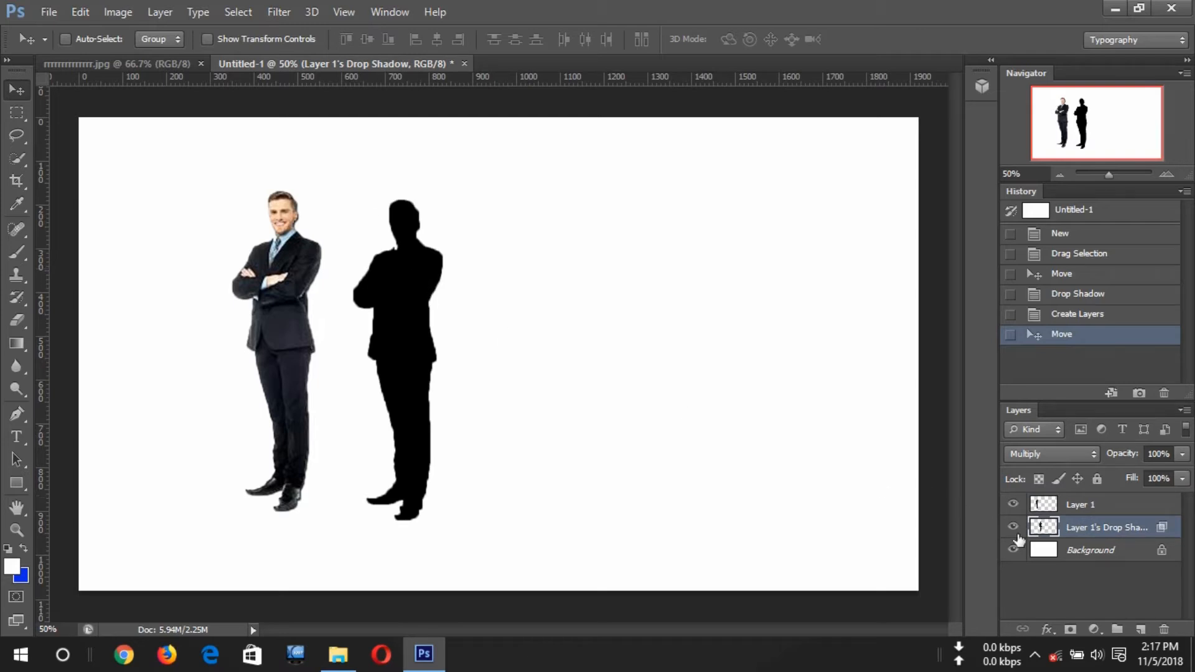
{"action": "left_click_drag", "start_coordinate": [421, 358], "coordinate": [297, 341]}
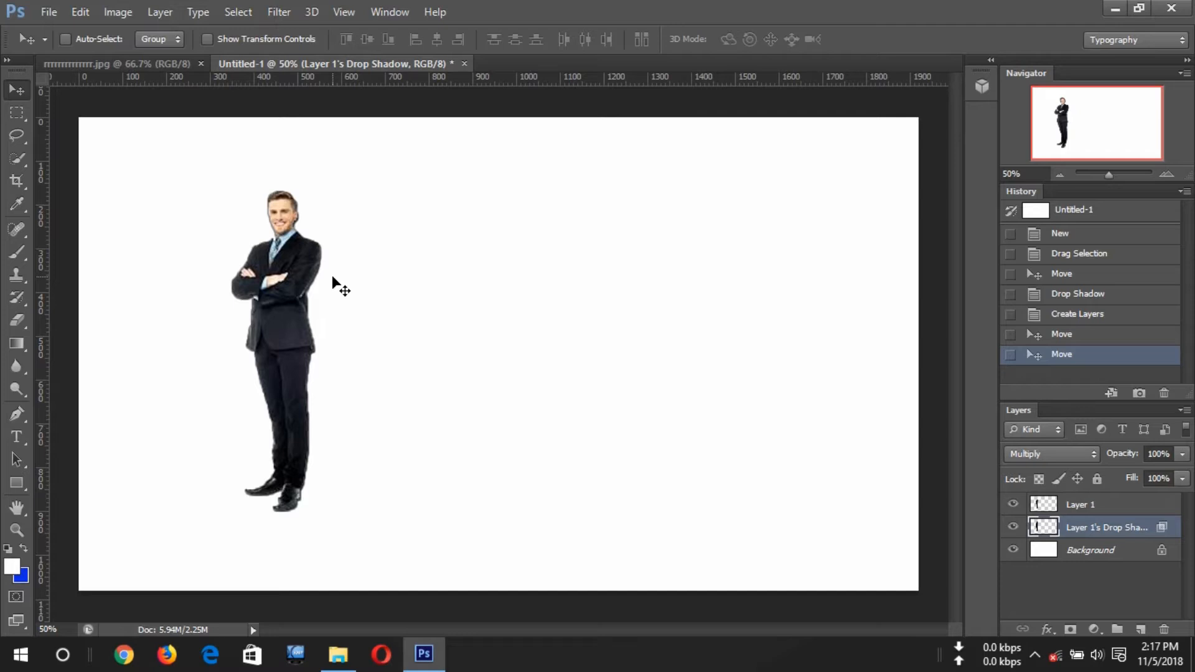
Try slanting the shadow away from the man's feet at about 68% height and -55° horizontal skew, and revert the transform.
{"action": "key", "text": "ctrl+t"}
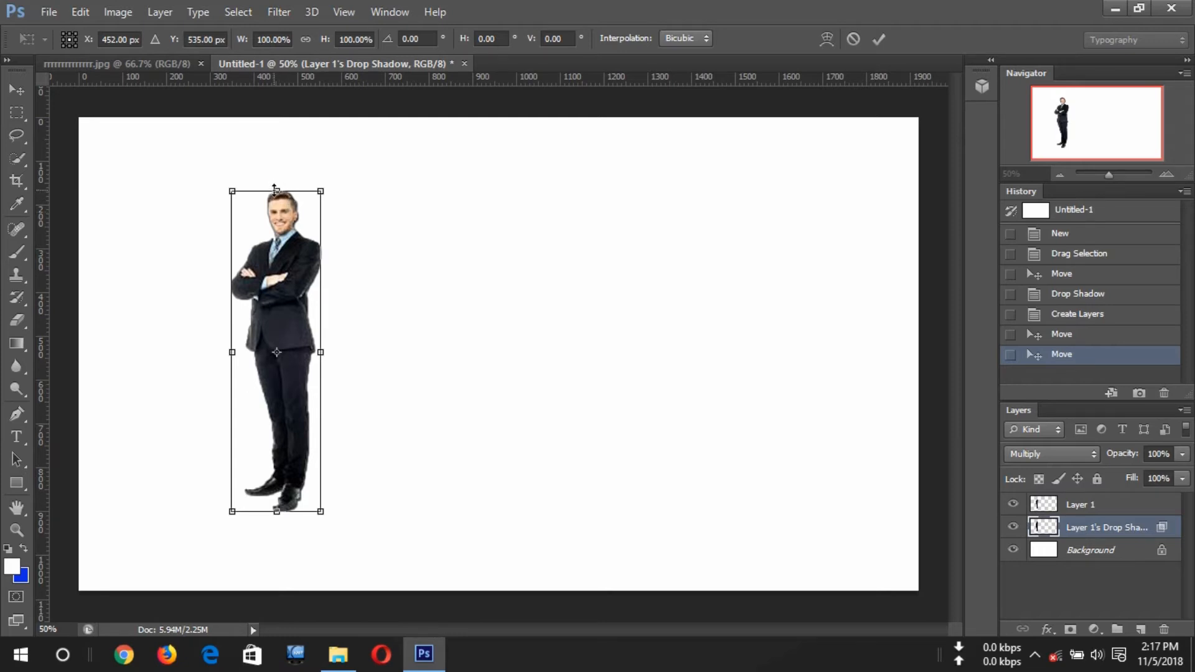
{"action": "left_click_drag", "start_coordinate": [277, 194], "coordinate": [585, 297]}
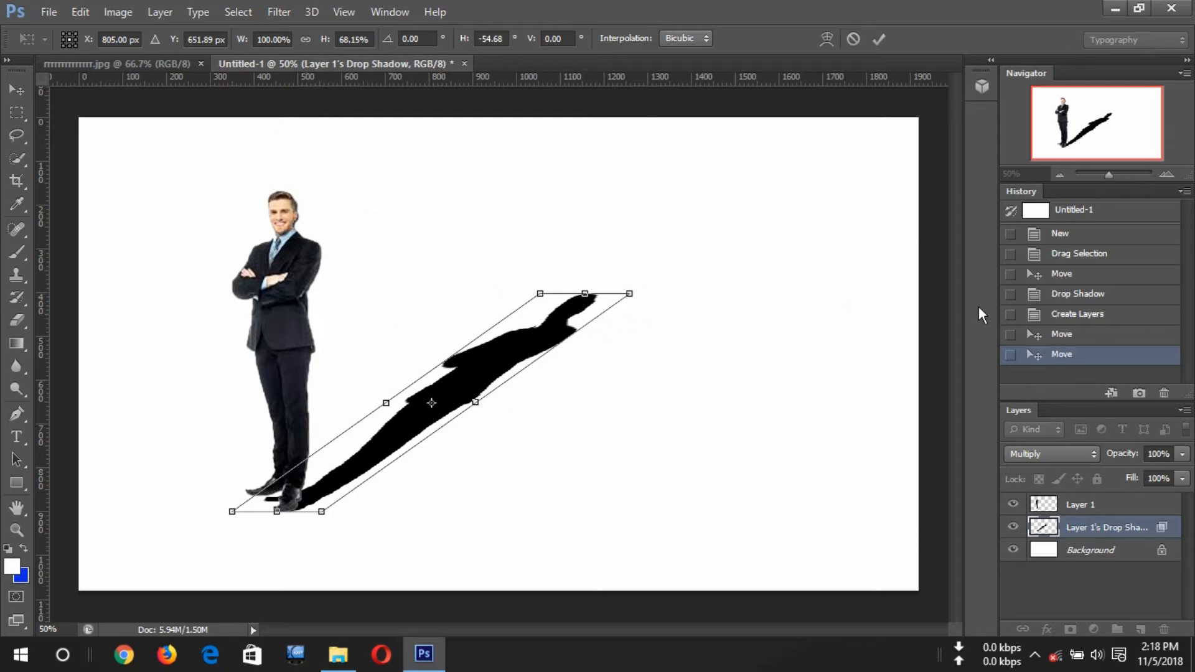
{"action": "left_click", "coordinate": [879, 40]}
{"action": "left_click", "coordinate": [1124, 358]}
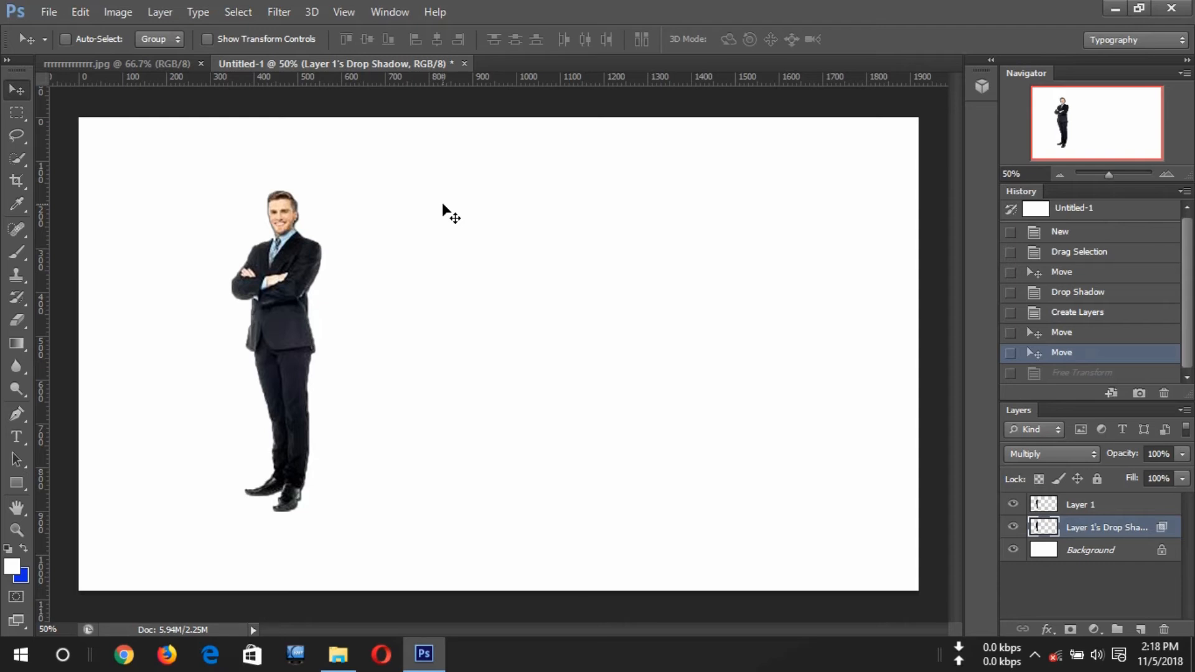
Free-transform the shadow to fall diagonally behind the man from his feet, at about 60.5% height and -59.6° horizontal skew.
{"action": "key", "text": "ctrl+t"}
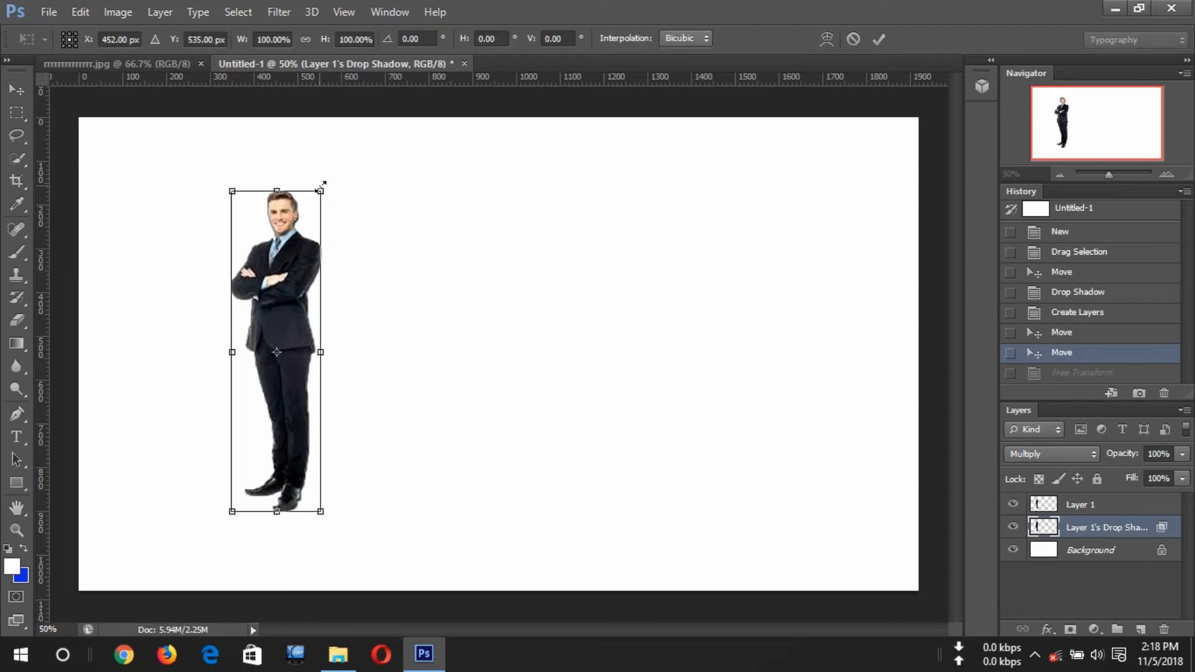
{"action": "left_click_drag", "start_coordinate": [322, 187], "coordinate": [627, 332]}
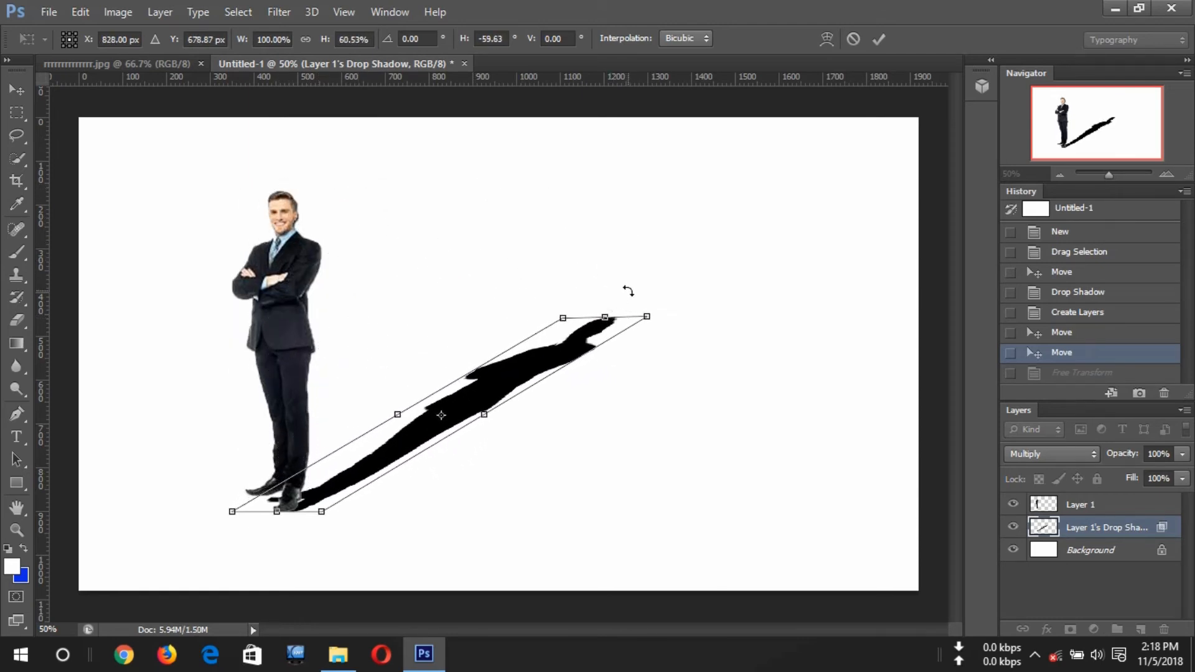
{"action": "left_click", "coordinate": [875, 40]}
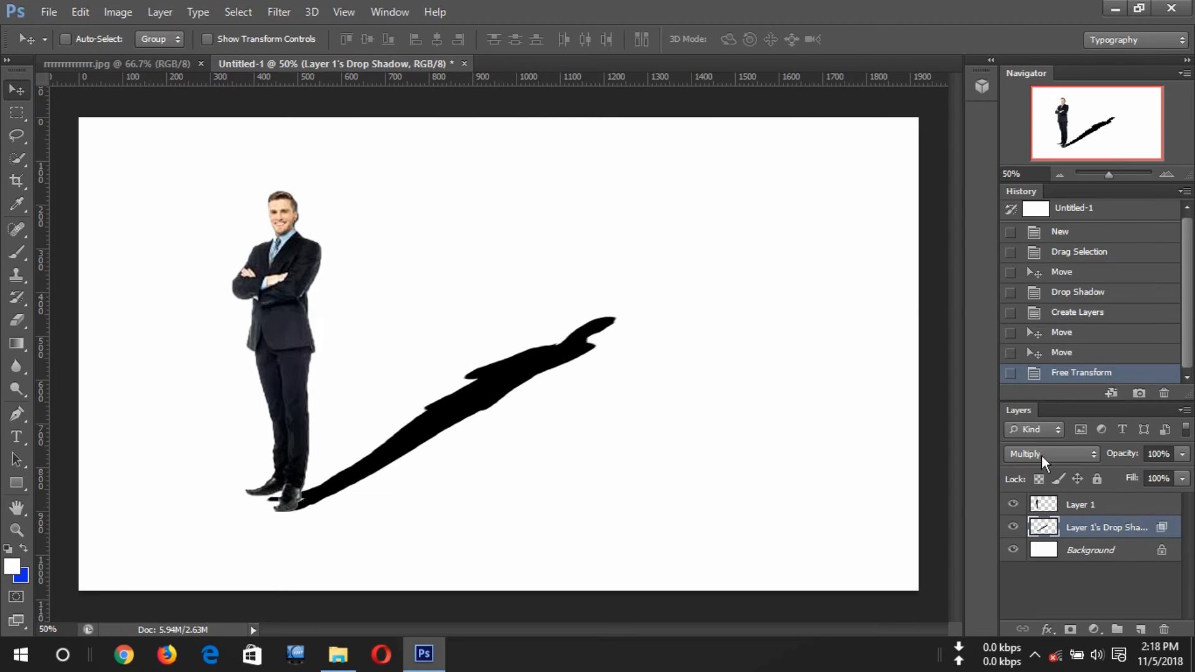
Lower the shadow layer's opacity to 59% and its fill to 63%, and minimize the window.
{"action": "left_click_drag", "start_coordinate": [1126, 454], "coordinate": [1100, 480]}
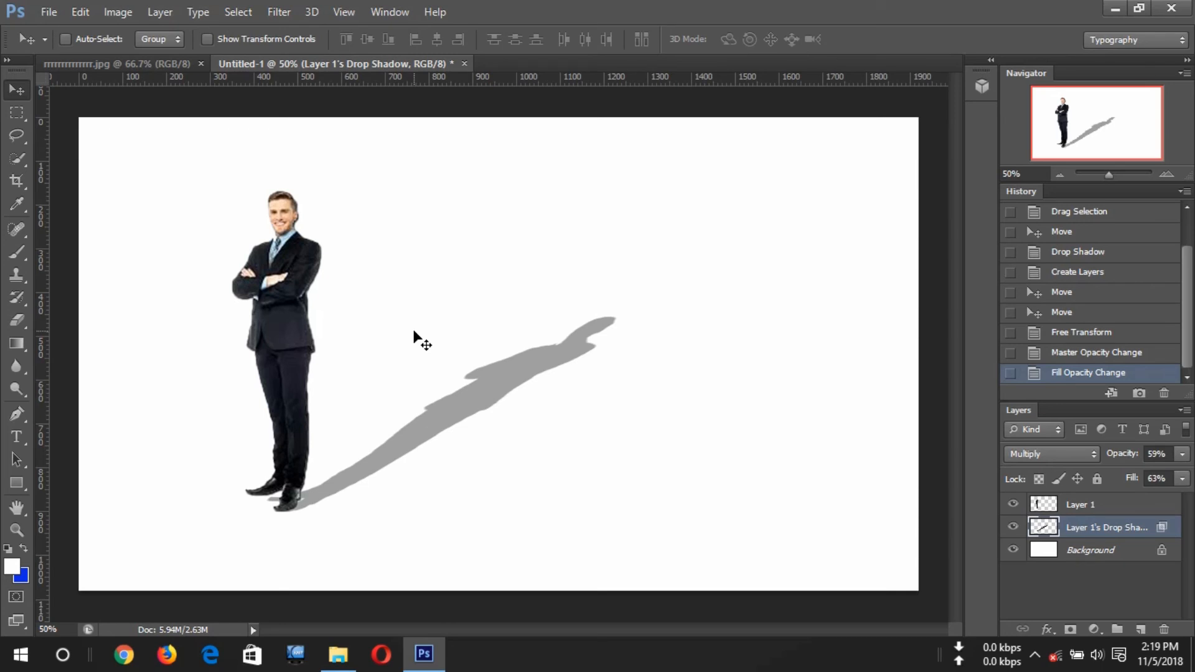
{"action": "left_click", "coordinate": [1114, 9]}
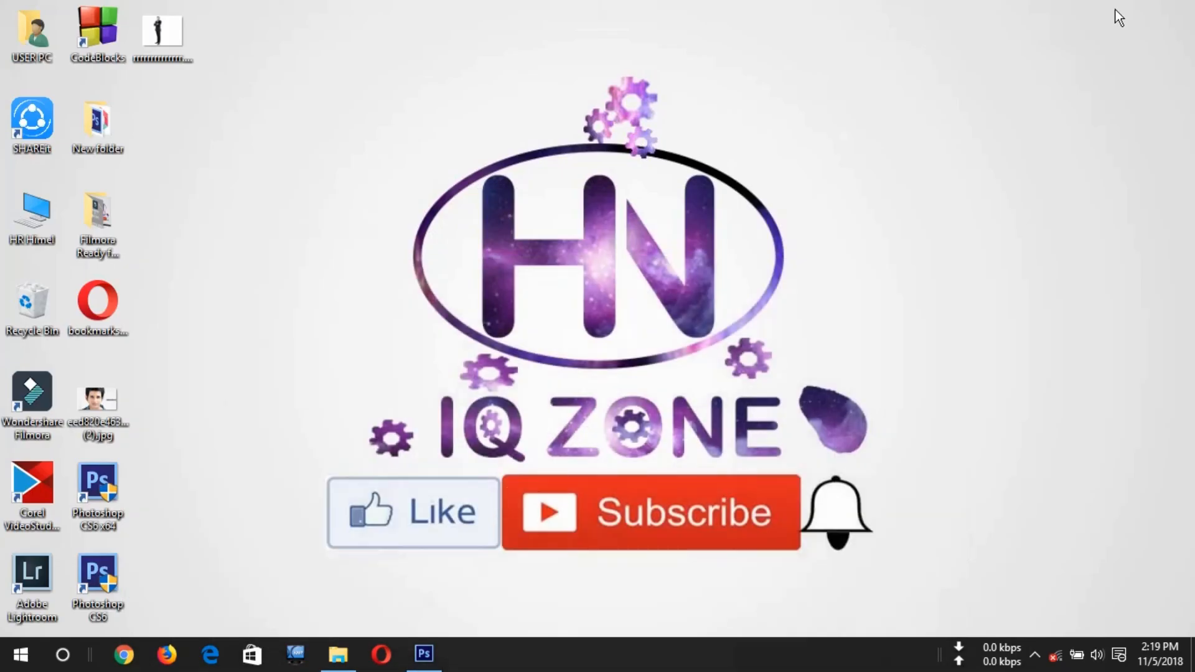